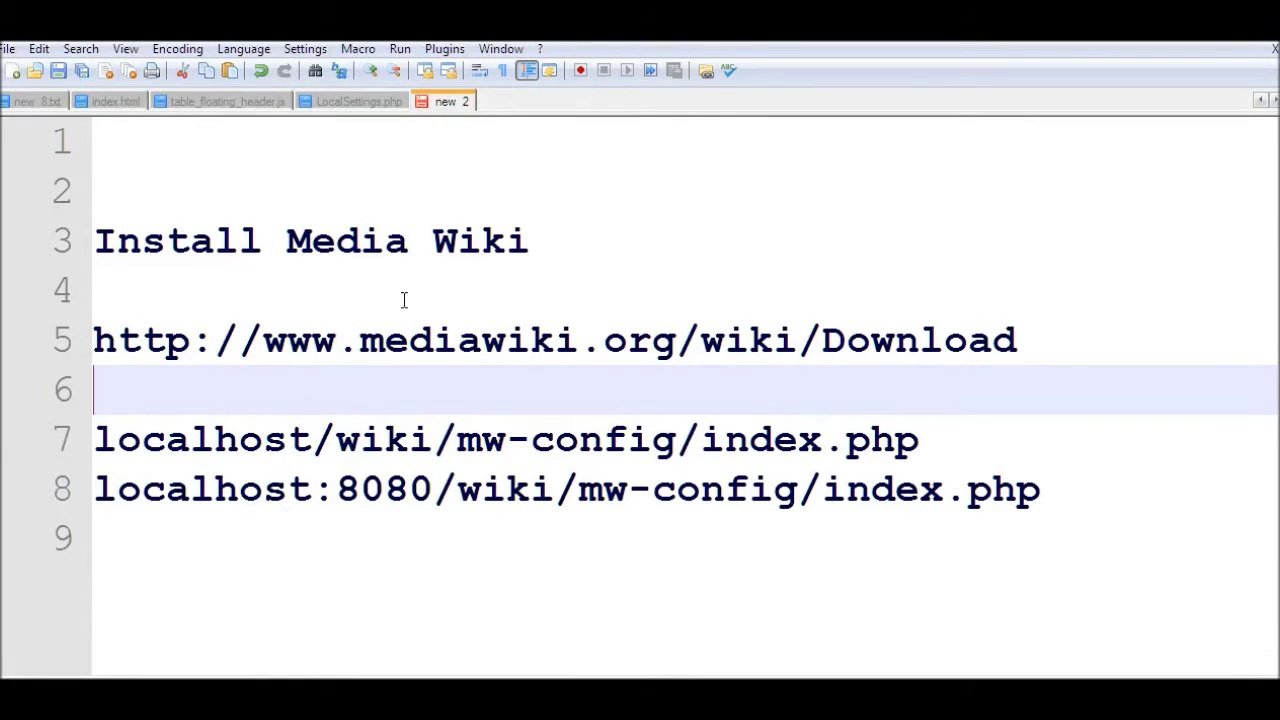
# - Review the Install MediaWiki heading and mediawiki.org/wiki/Download URL in the notes, then view the Download page
pyautogui.moveTo(533, 249); pyautogui.dragTo(94, 250)
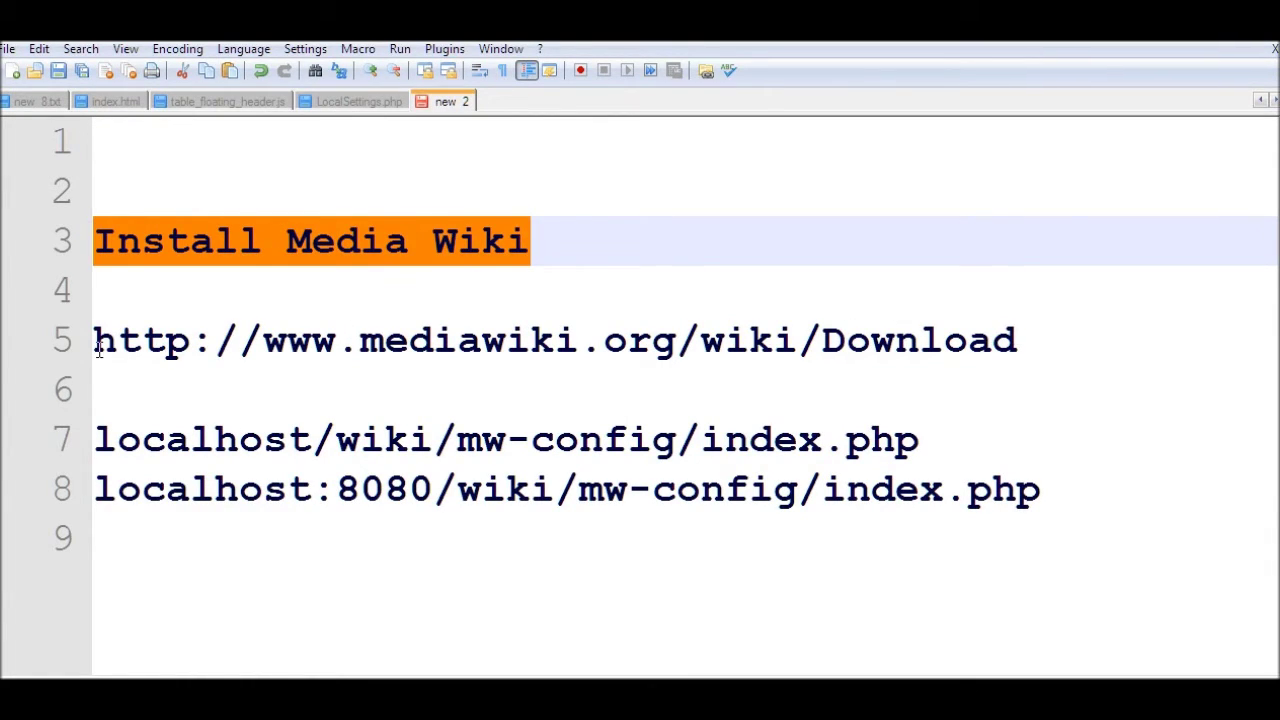
pyautogui.moveTo(97, 348); pyautogui.dragTo(692, 366)
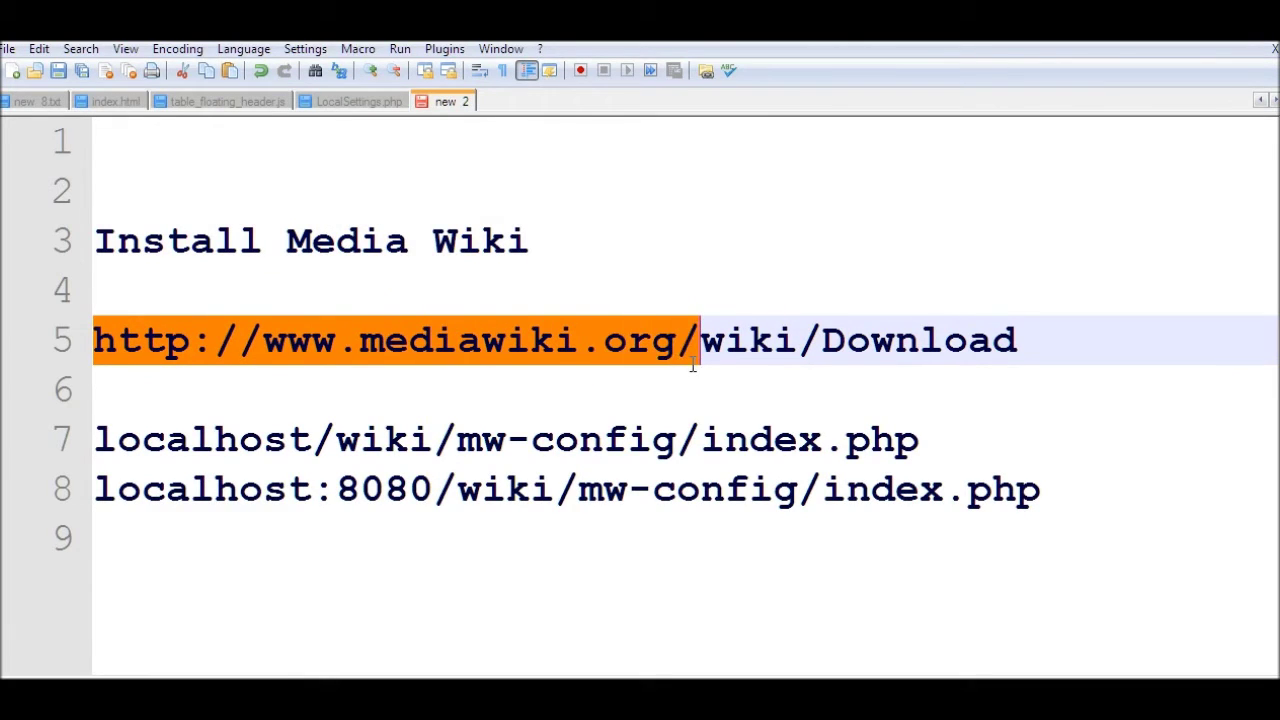
pyautogui.moveTo(1070, 336); pyautogui.dragTo(678, 334)
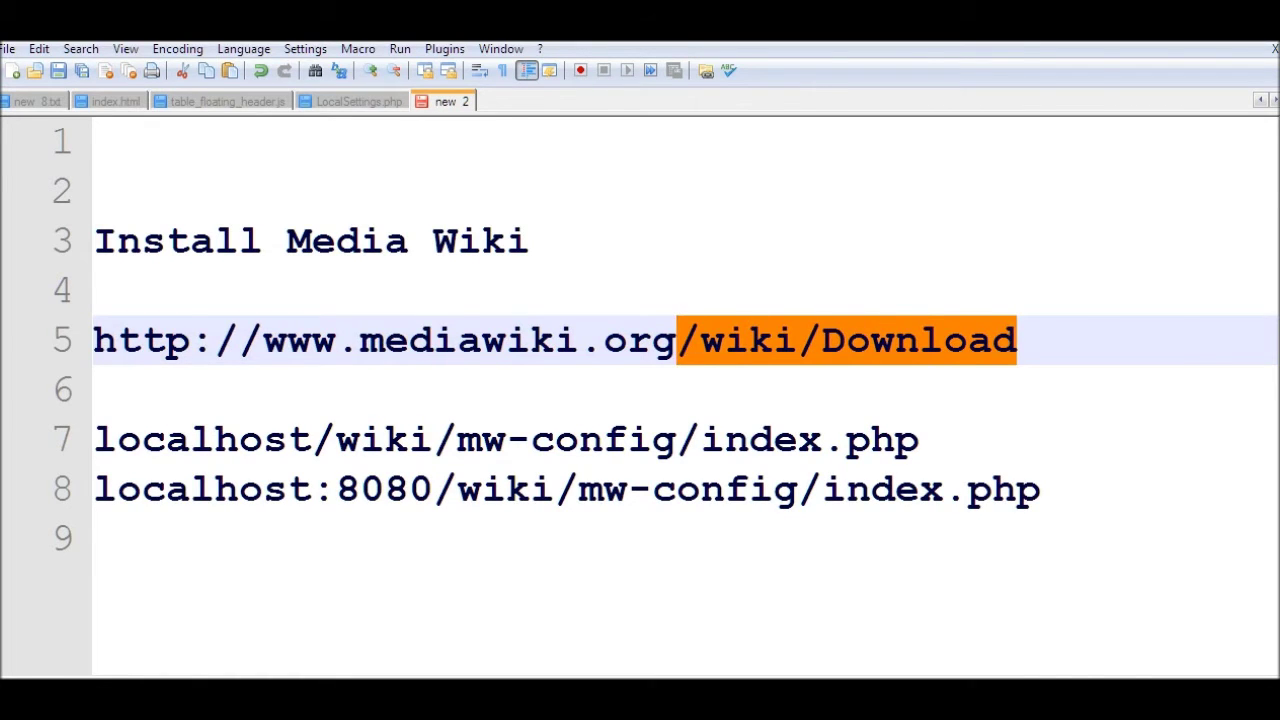
pyautogui.hotkey('alt', 'Tab')
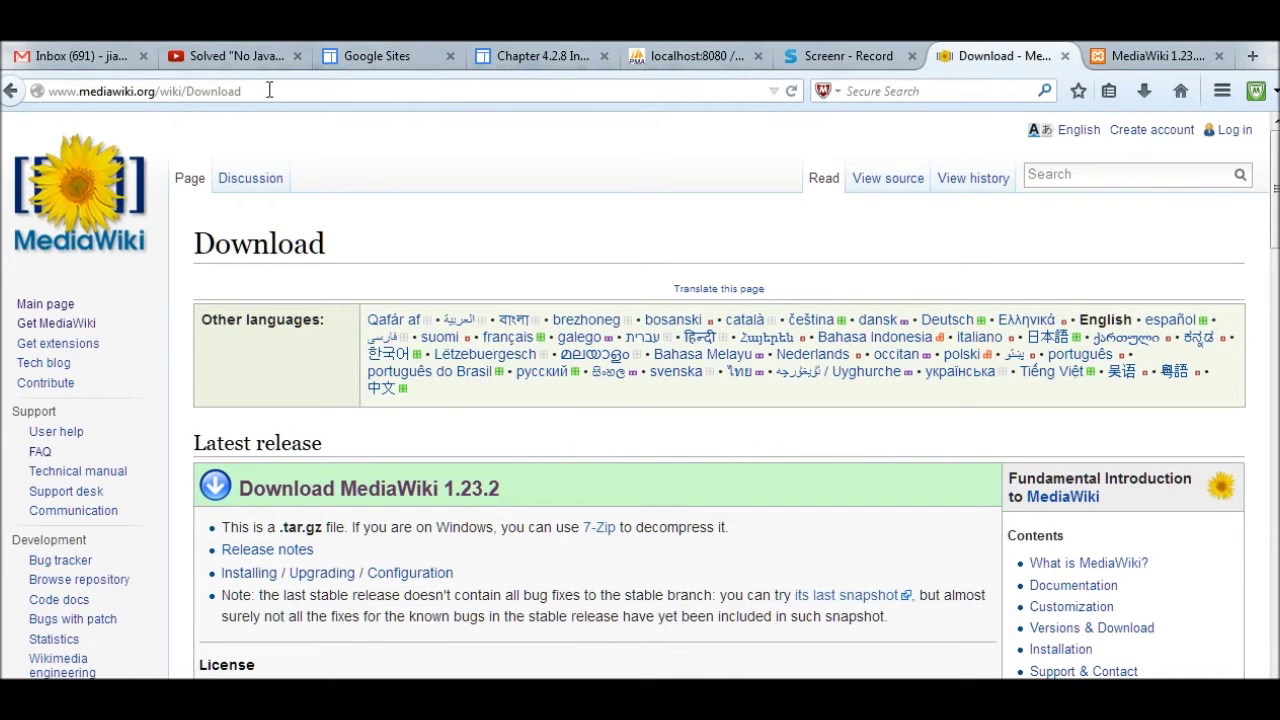
# - Open the Downloads folder holding mediawiki-1.23.2.tar.gz from Firefox's download list
pyautogui.moveTo(269, 90); pyautogui.dragTo(40, 91)
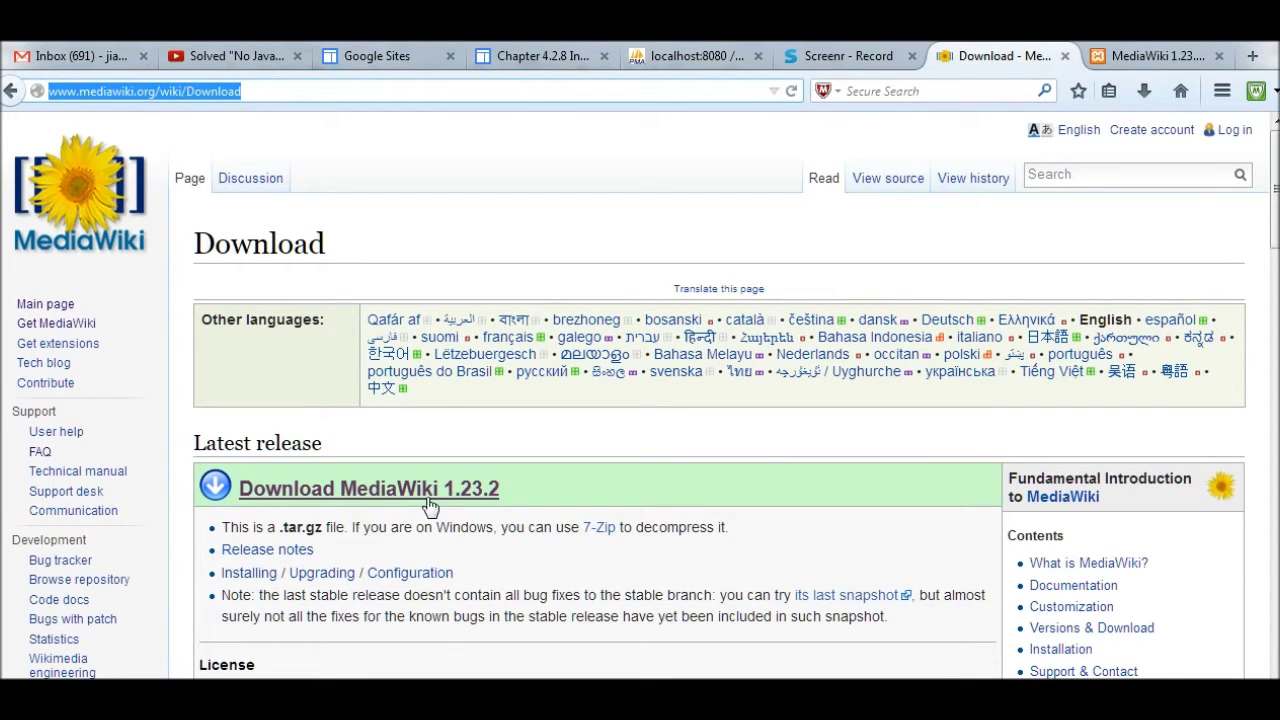
pyautogui.click(1144, 91)
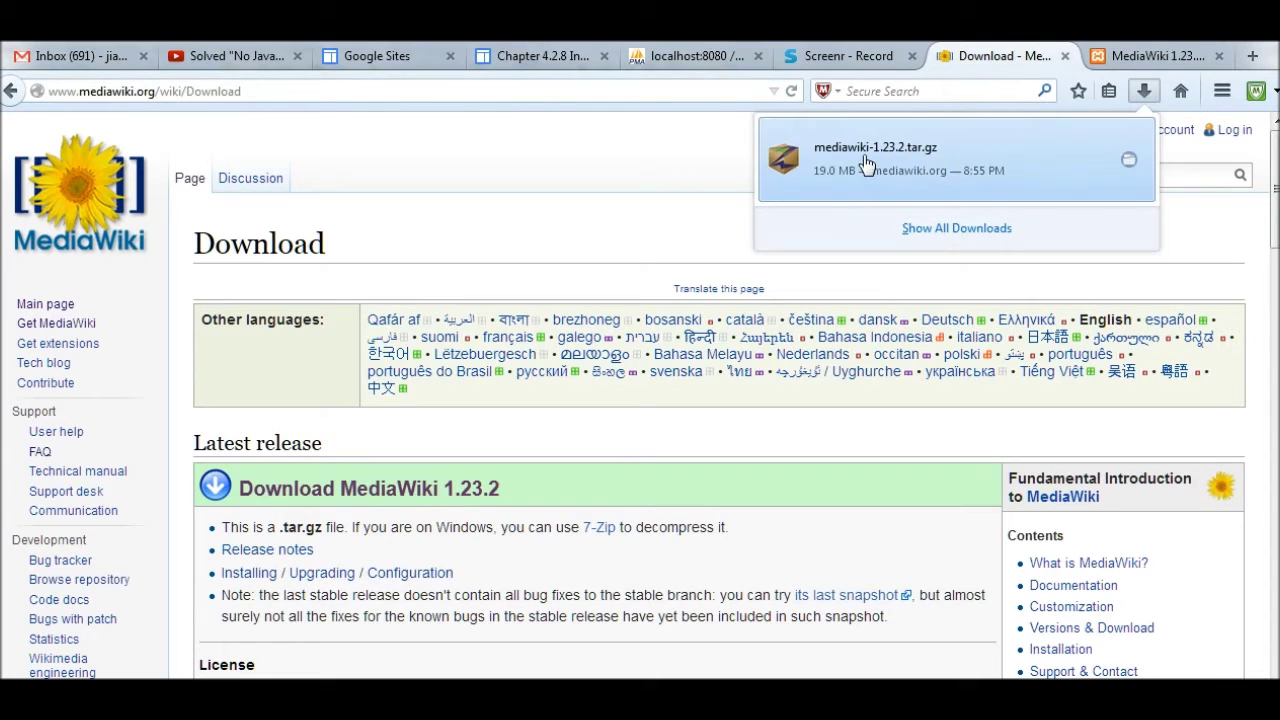
pyautogui.rightClick(866, 158)
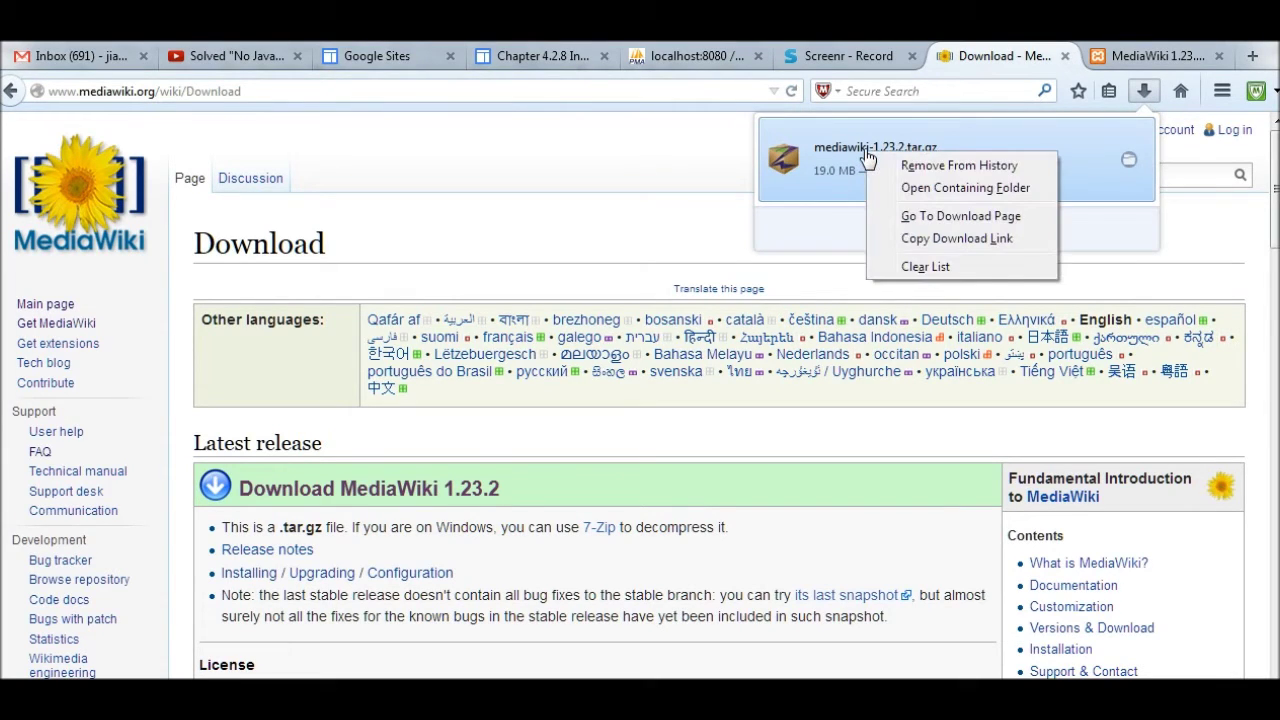
pyautogui.click(898, 193)
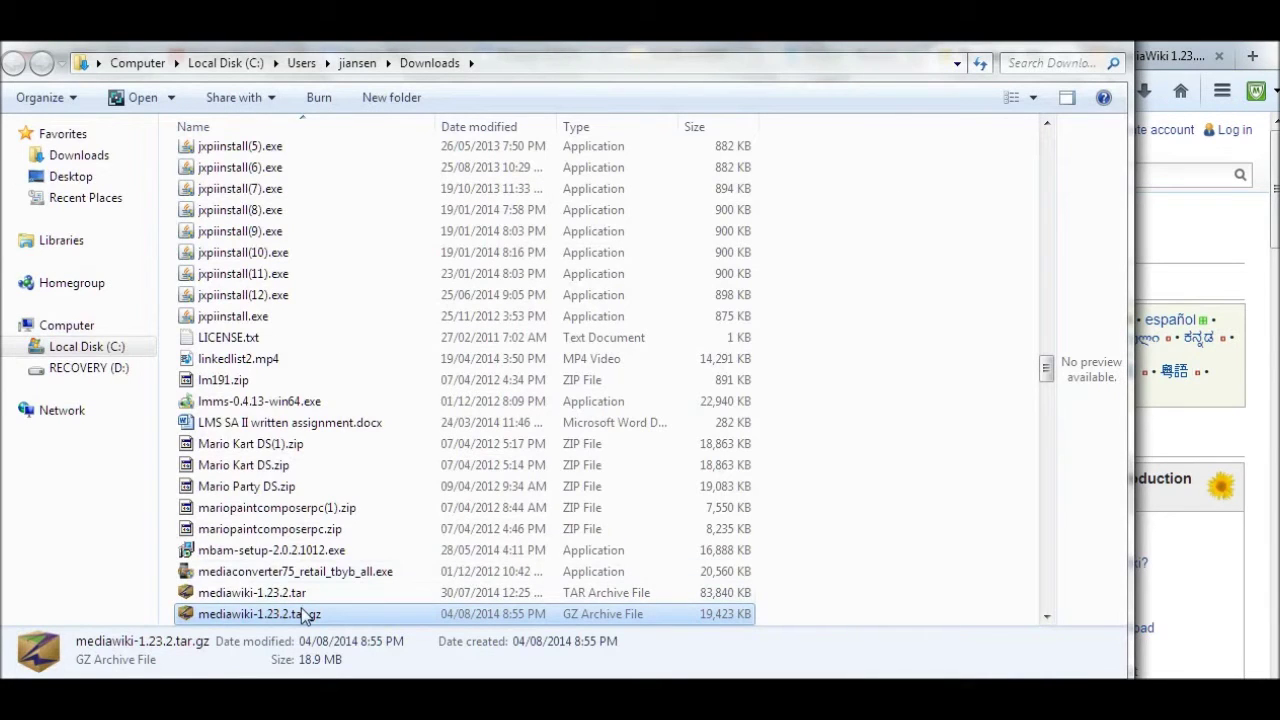
# - Extract mediawiki-1.23.2.tar with 7-Zip into a mediawiki-1.23.2 folder
pyautogui.rightClick(299, 611)
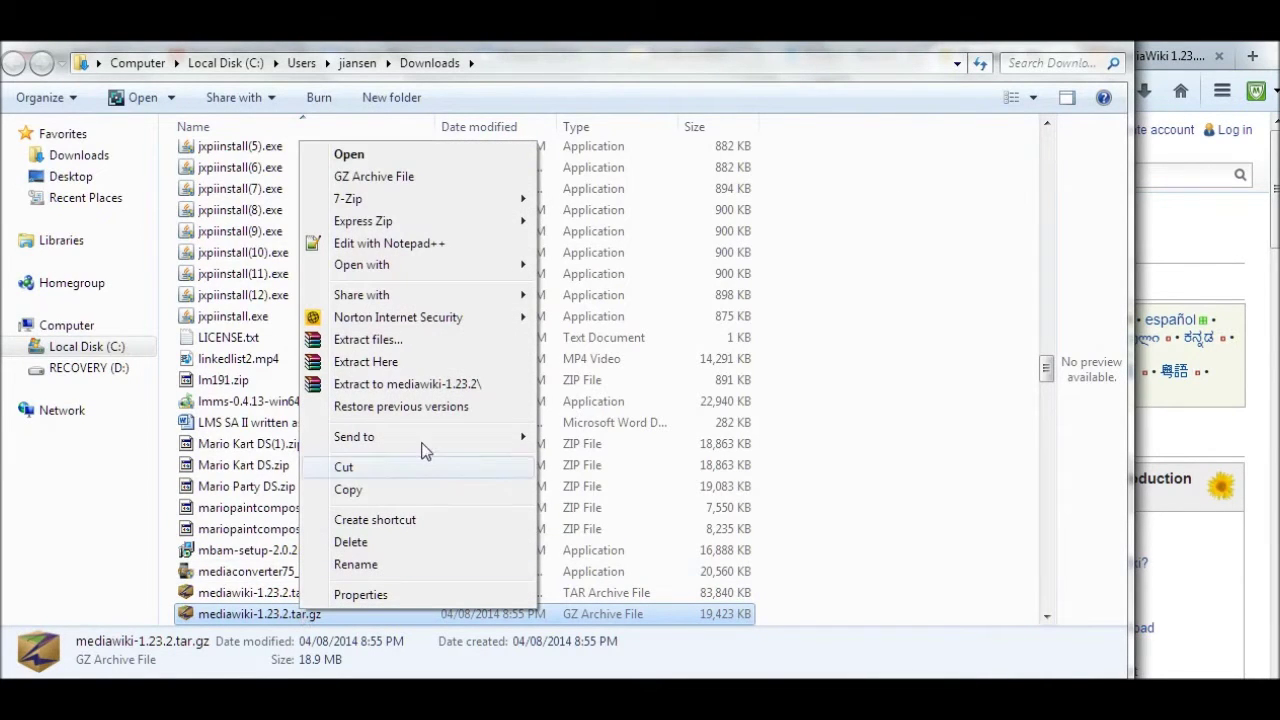
pyautogui.moveTo(421, 206)
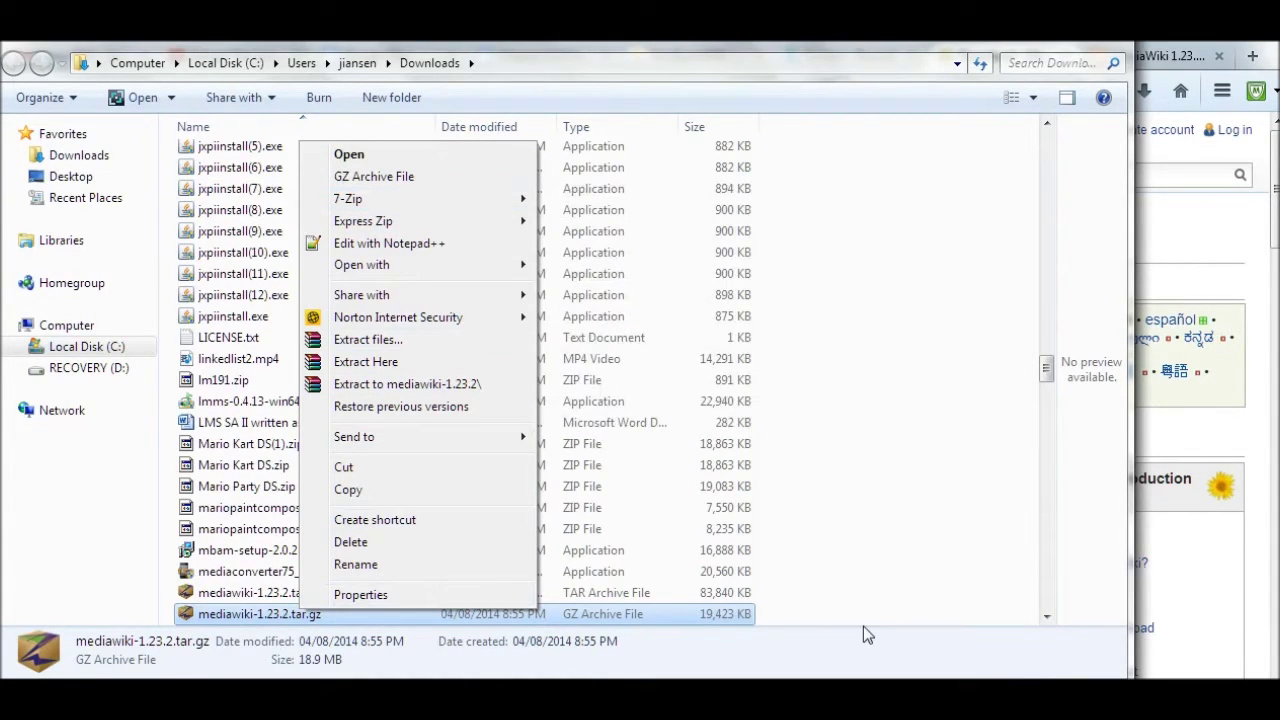
pyautogui.click(863, 626)
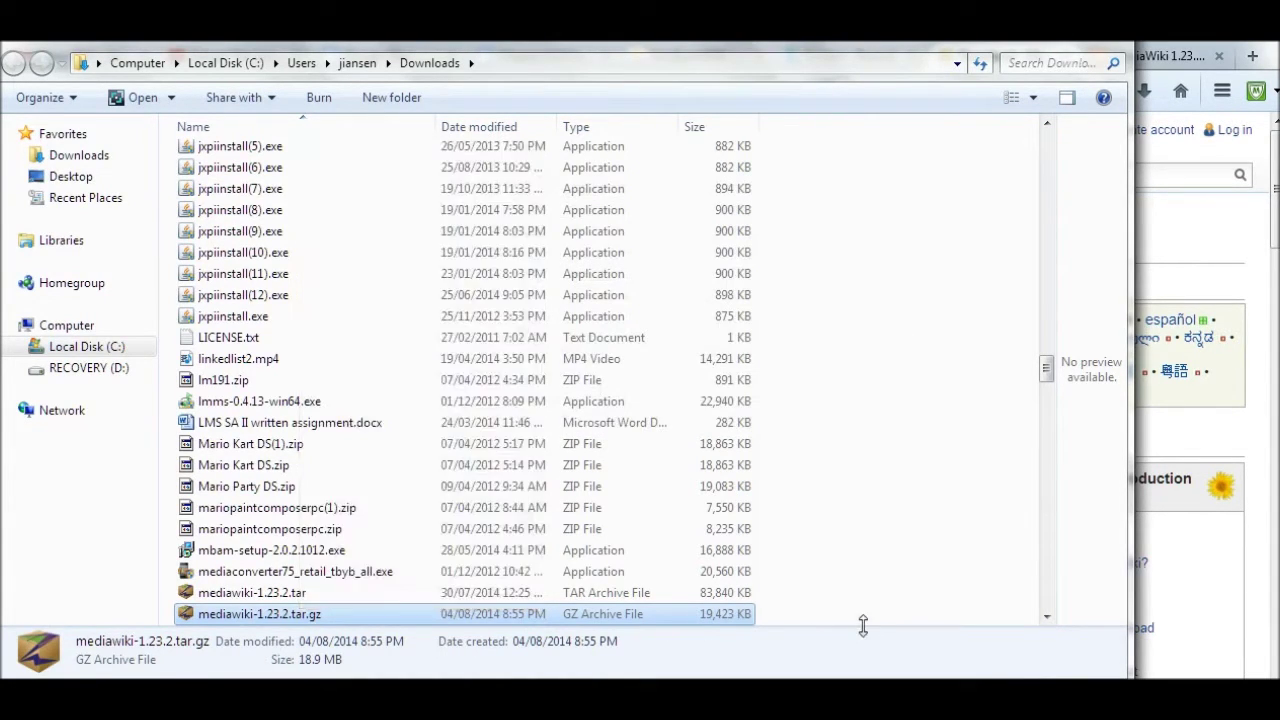
pyautogui.rightClick(286, 600)
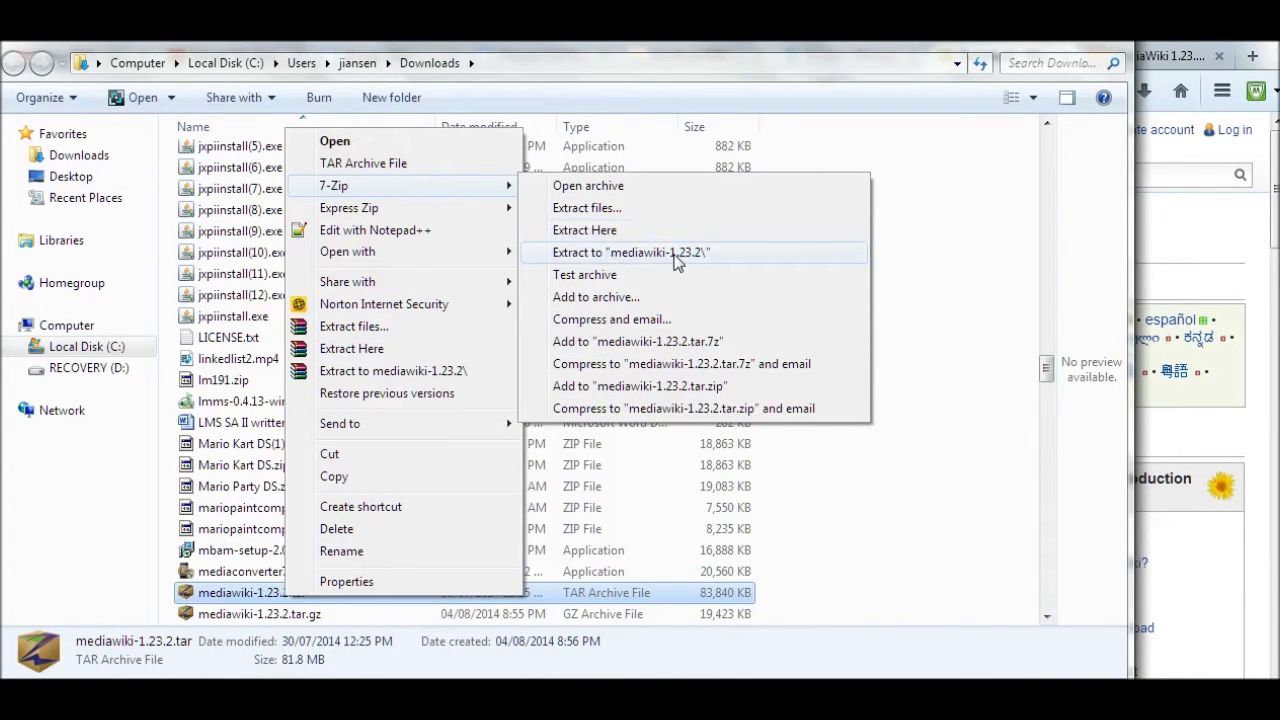
pyautogui.click(970, 376)
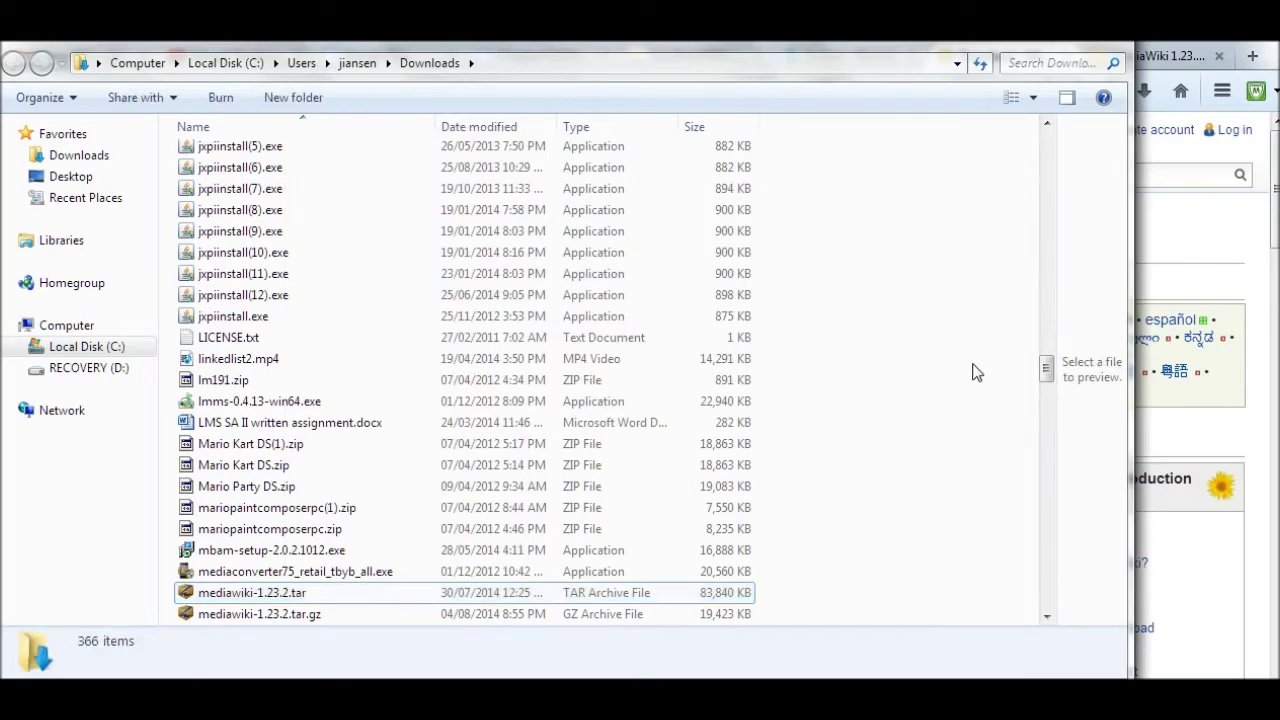
pyautogui.moveTo(1046, 372); pyautogui.dragTo(1057, 118)
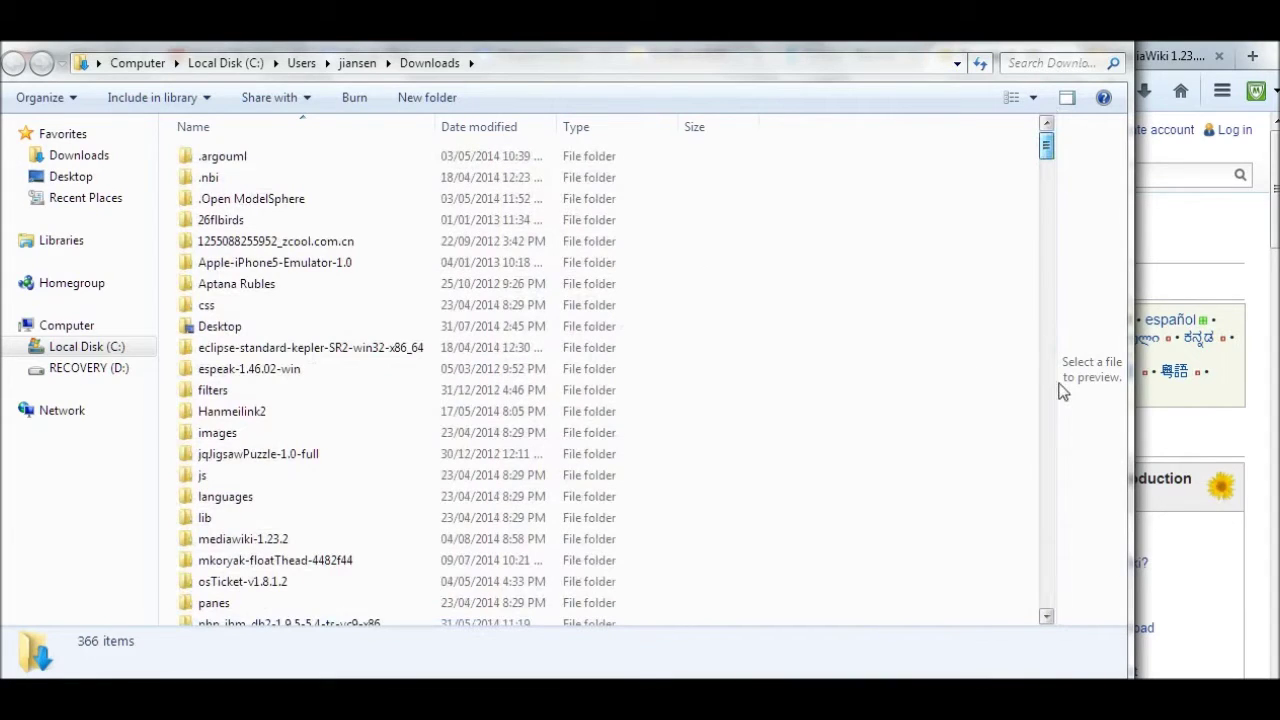
# - Browse the nested mediawiki-1.23.2 folders' files, then bring up the C:\xampp\htdocs window
pyautogui.doubleClick(267, 543)
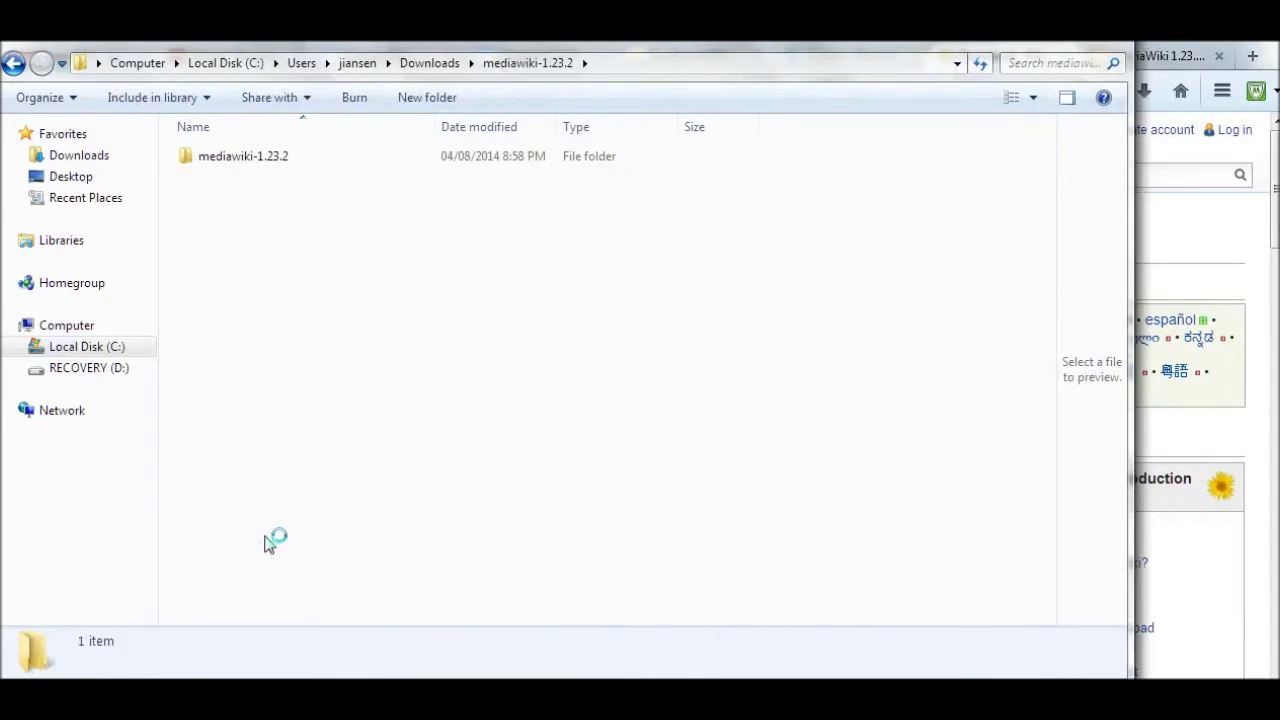
pyautogui.doubleClick(267, 167)
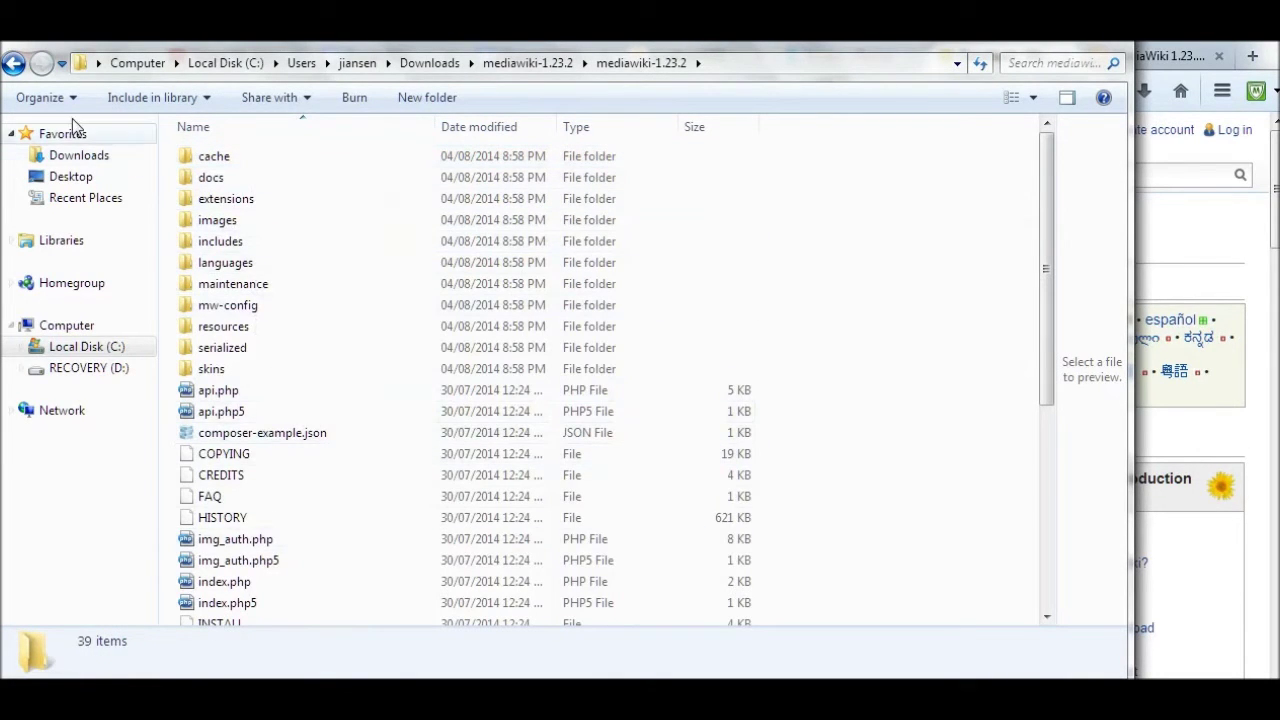
pyautogui.click(12, 65)
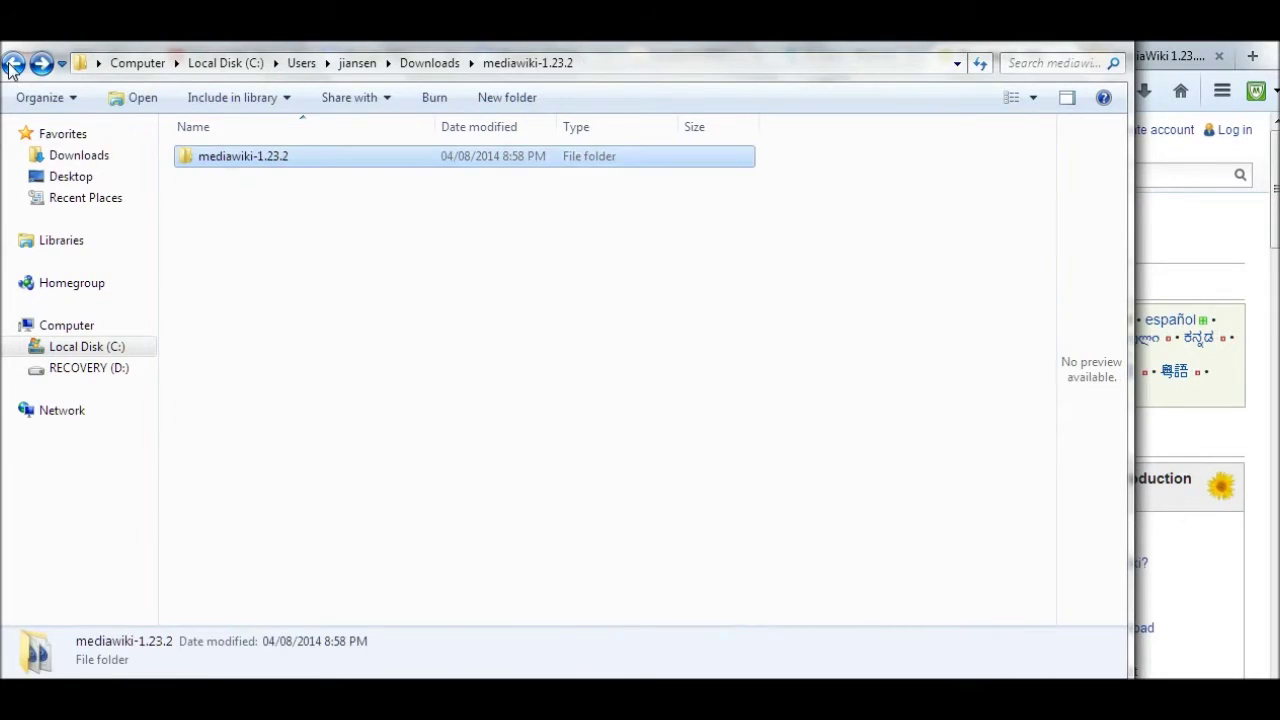
pyautogui.rightClick(253, 163)
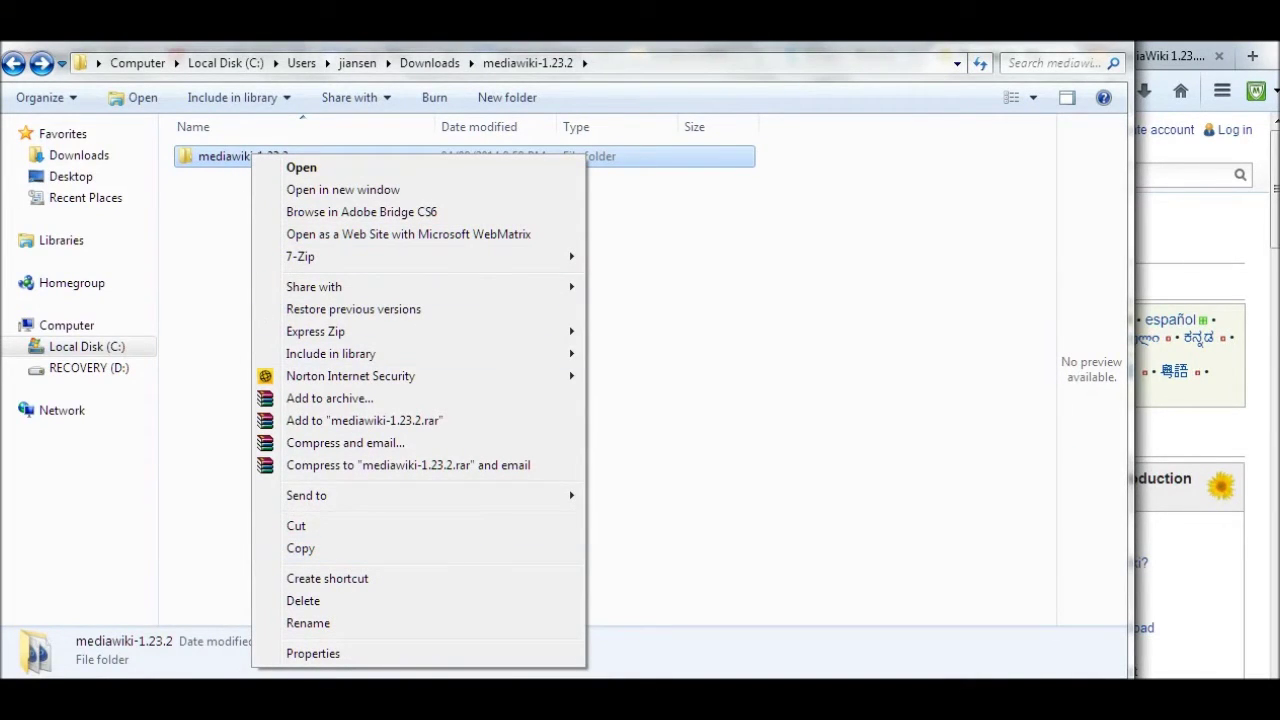
pyautogui.hotkey('alt', 'Tab')
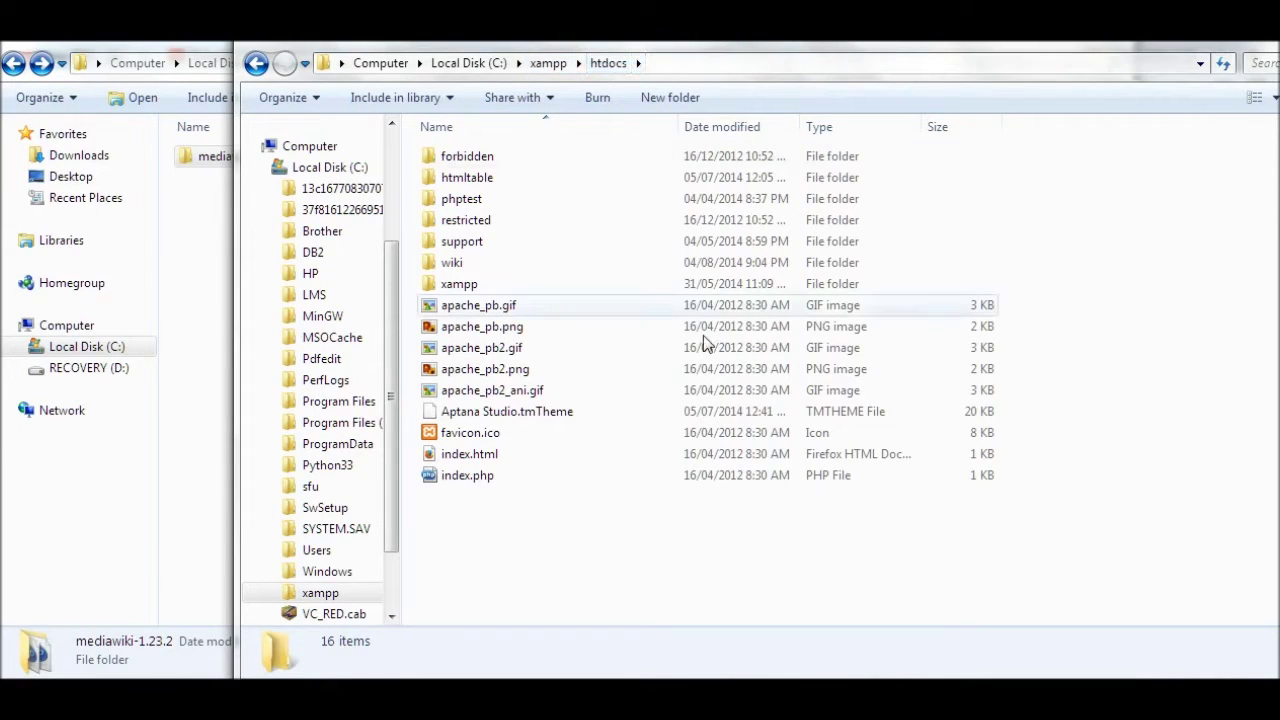
# - Look through the MediaWiki files in htdocs\wiki, then return to htdocs
pyautogui.click(462, 264)
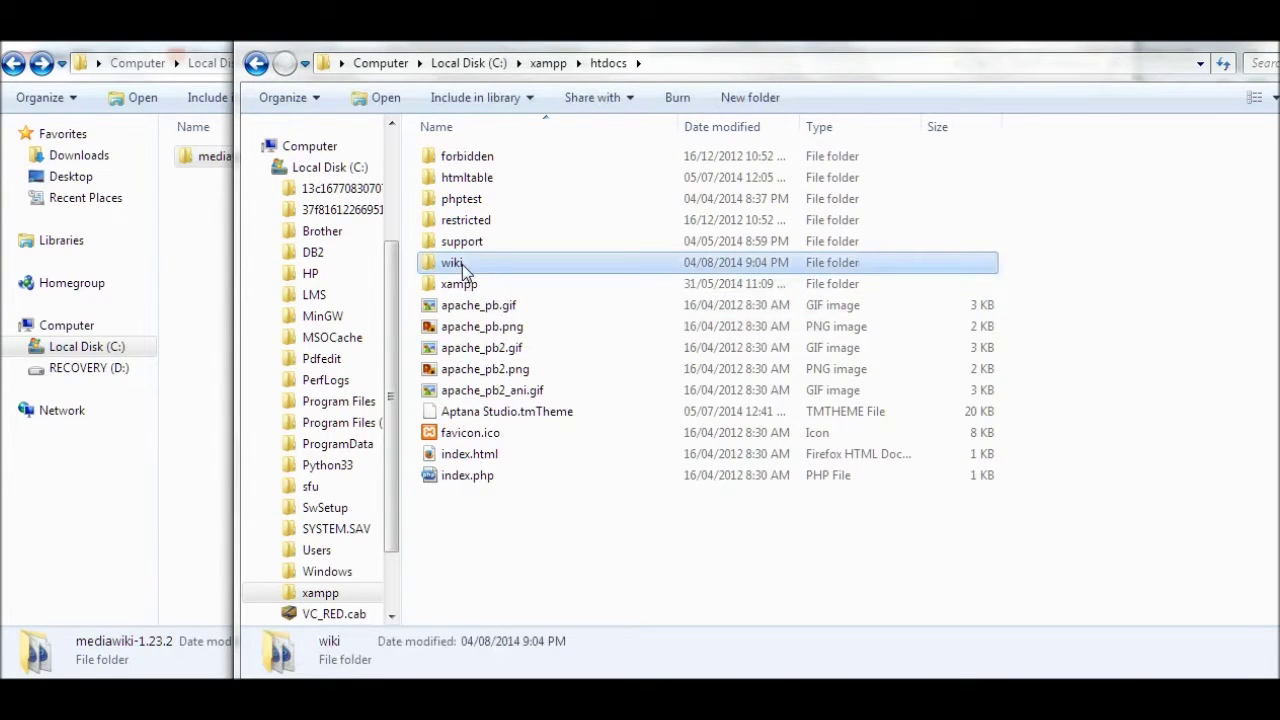
pyautogui.doubleClick(462, 264)
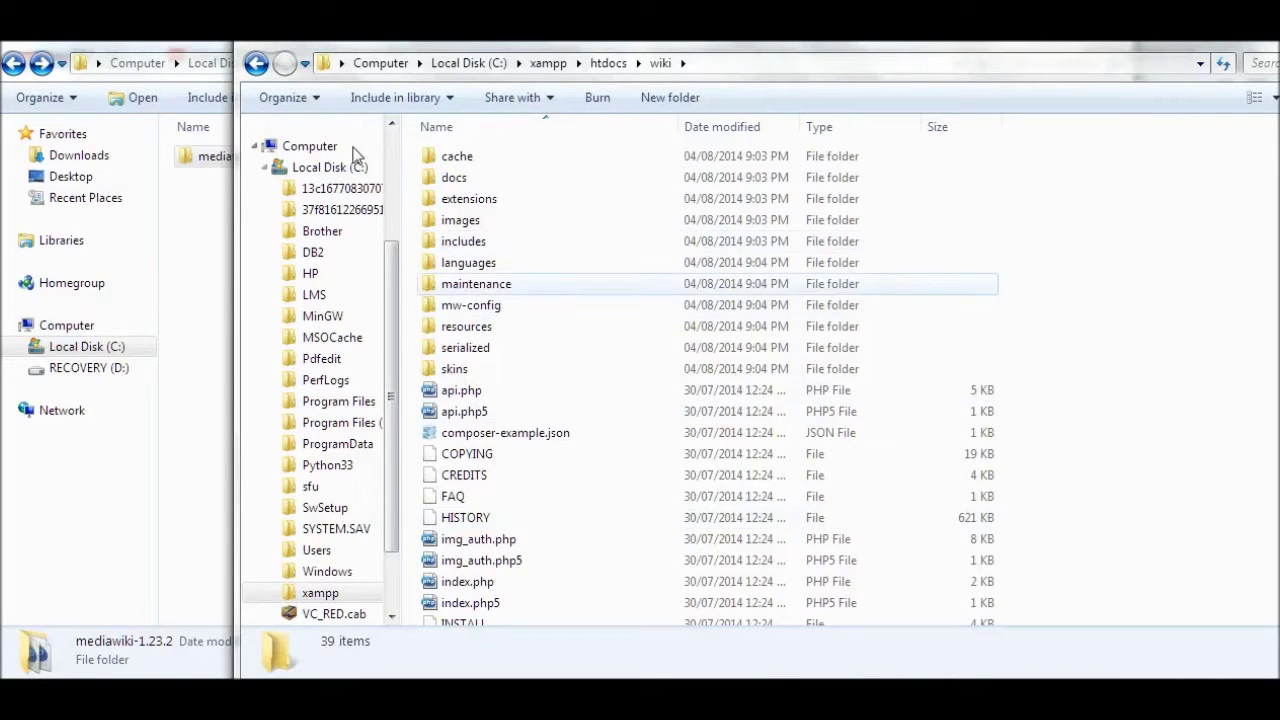
pyautogui.click(256, 63)
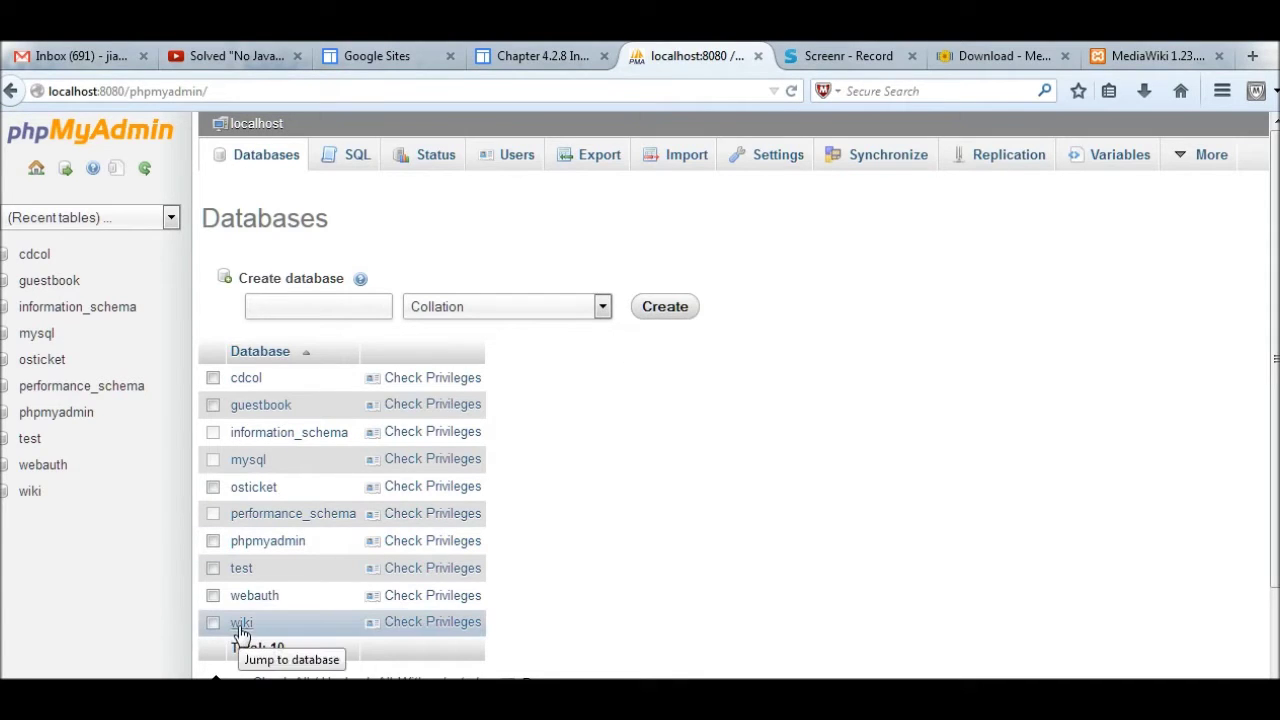
# - Check privileges on the wiki database and bring up the Add user form
pyautogui.click(424, 640)
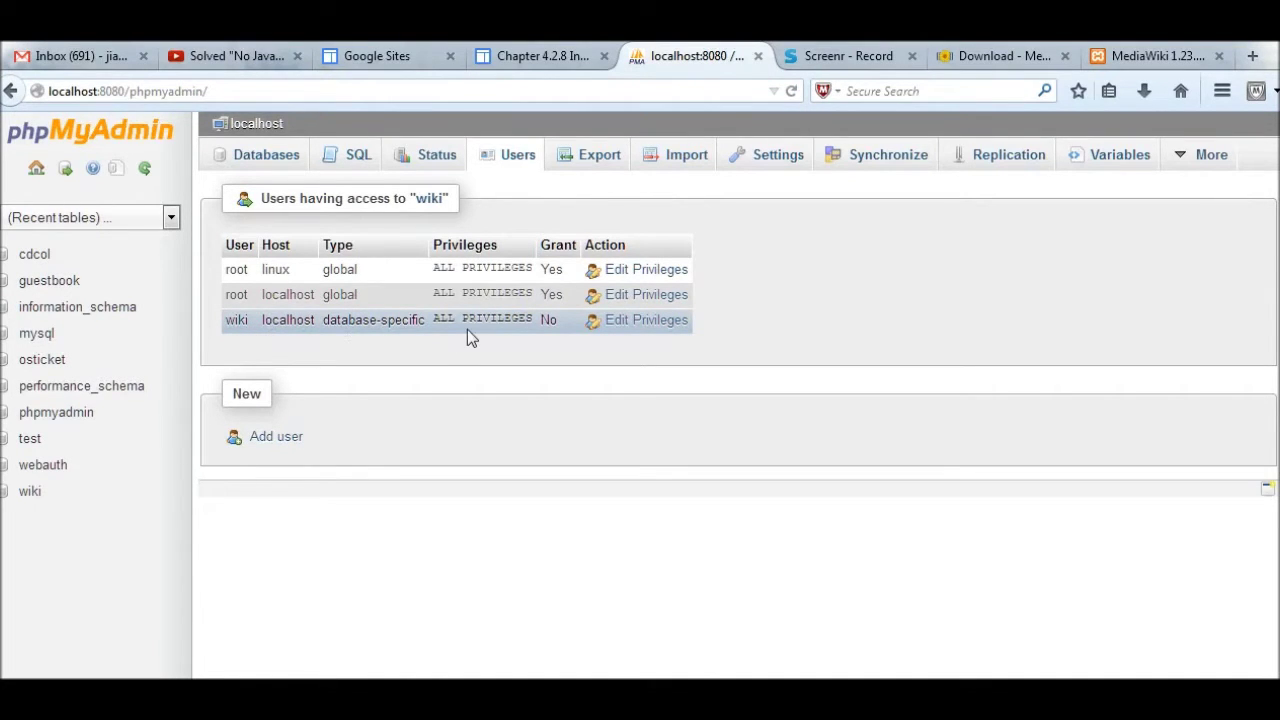
pyautogui.click(277, 440)
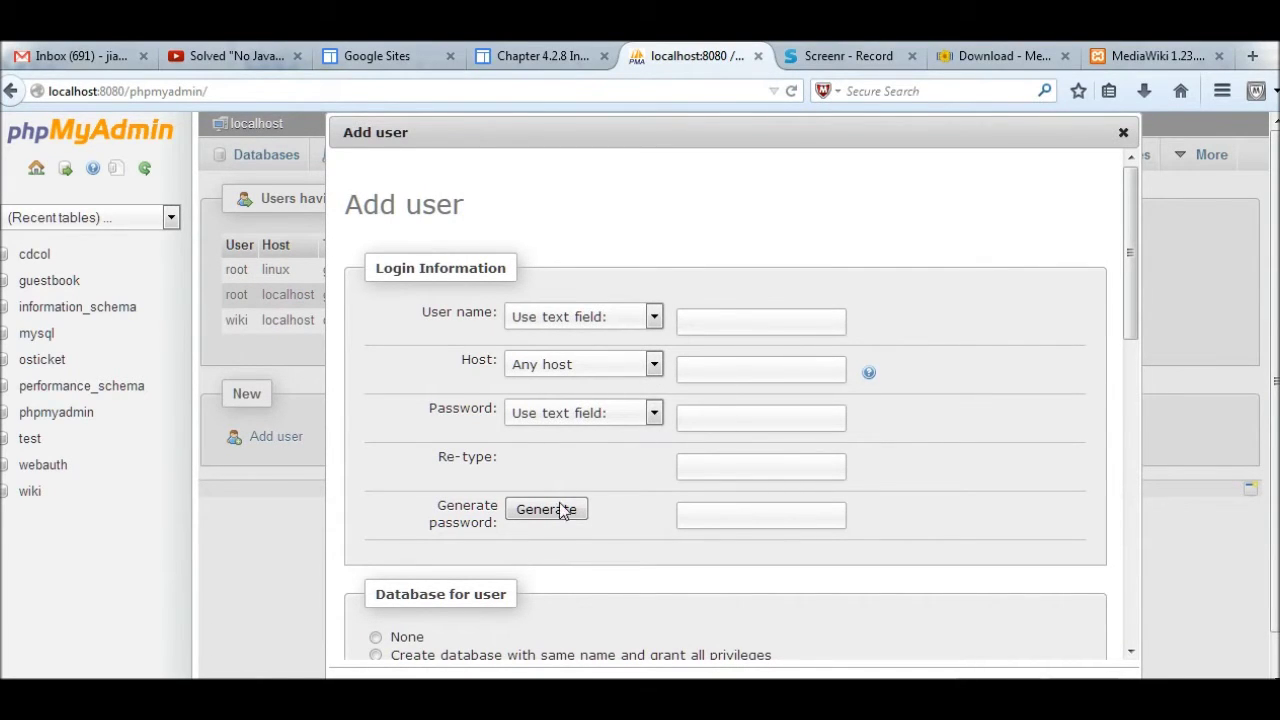
# - Scroll the Add user form and close it, leaving wiki@localhost in the user list
pyautogui.moveTo(1134, 320); pyautogui.dragTo(1158, 645)
pyautogui.scroll(-1, 1158, 640)
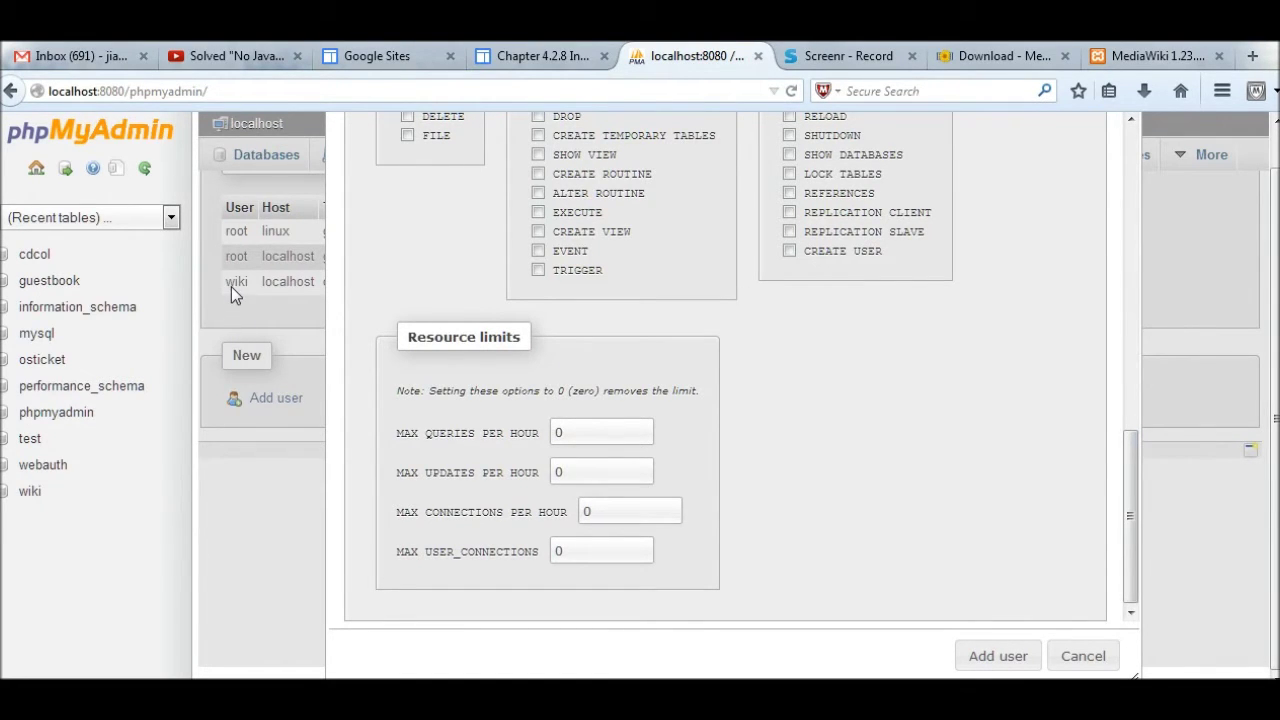
pyautogui.click(1082, 656)
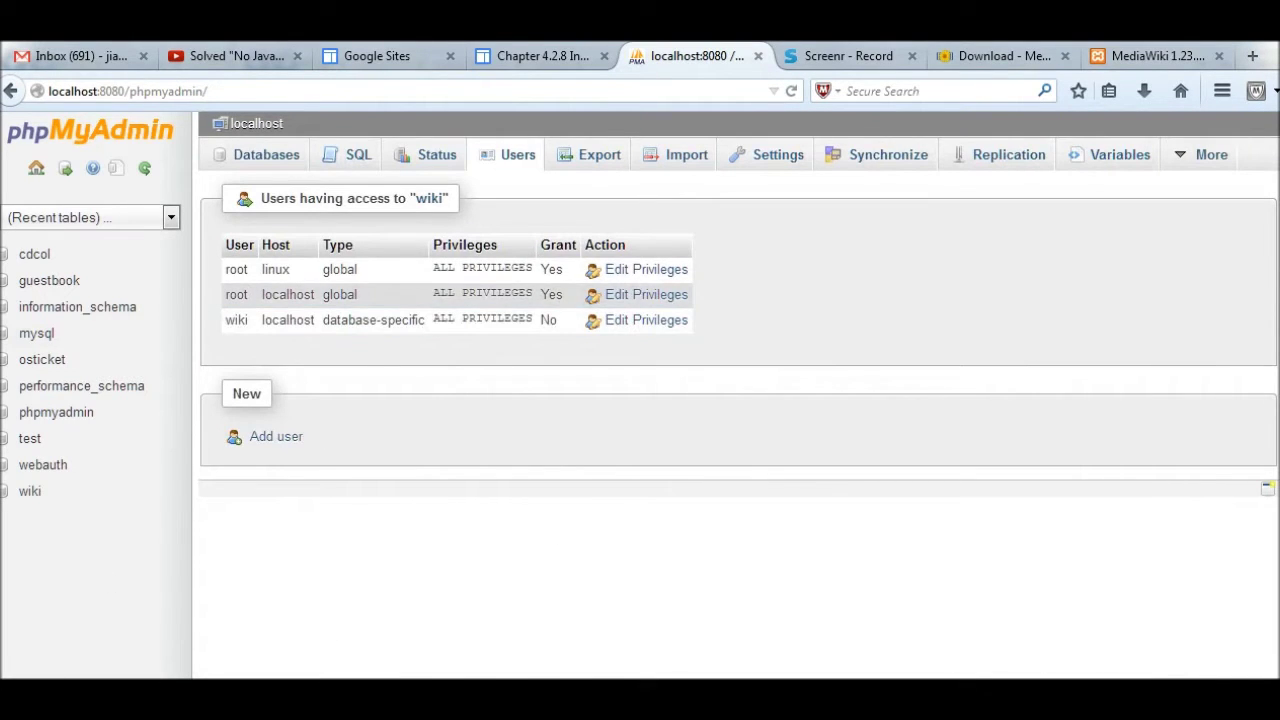
# - Check the localhost:8080 installer addresses on lines 7–8 of the notes, then return to the installer
pyautogui.hotkey('alt', 'Tab')
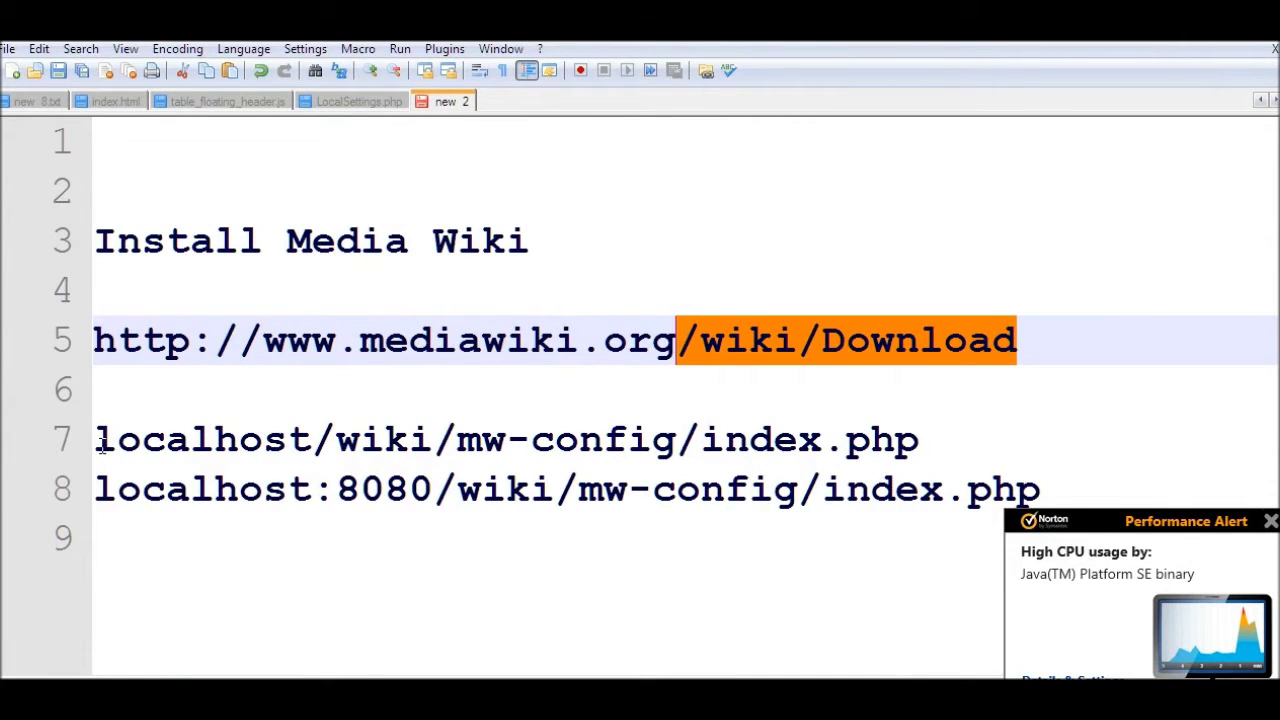
pyautogui.moveTo(97, 442); pyautogui.dragTo(931, 430)
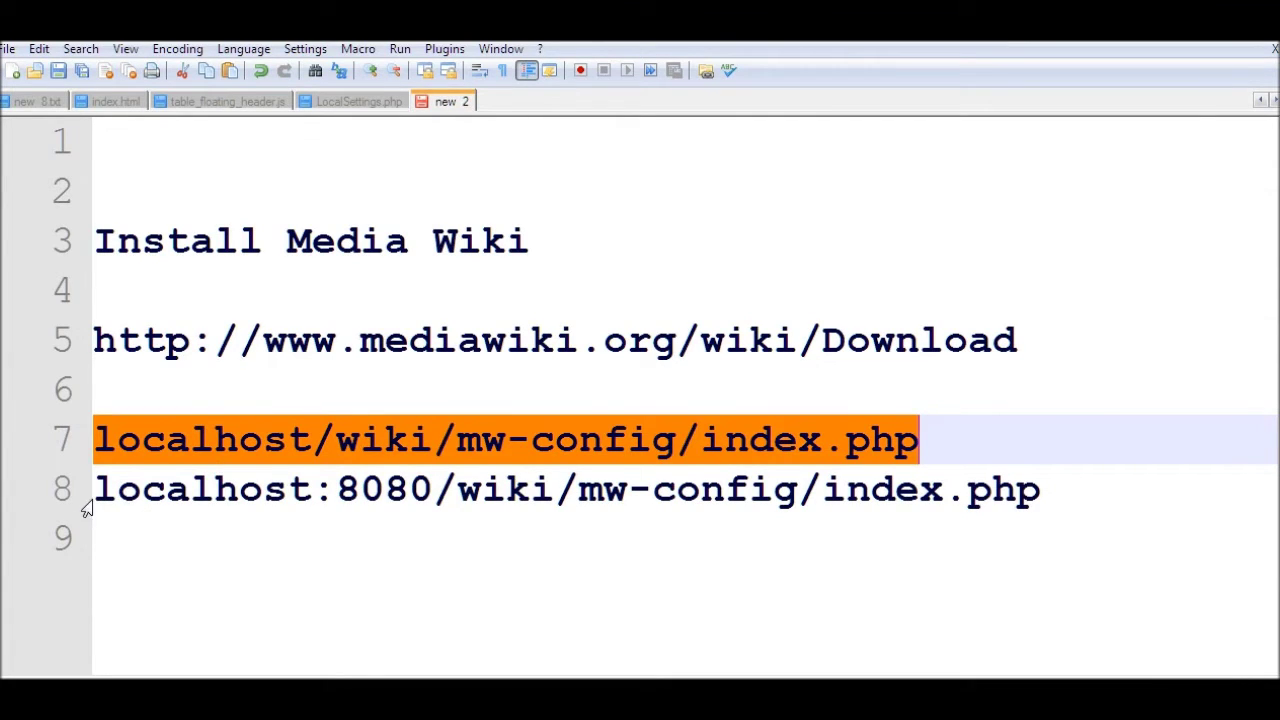
pyautogui.moveTo(95, 494); pyautogui.dragTo(428, 492)
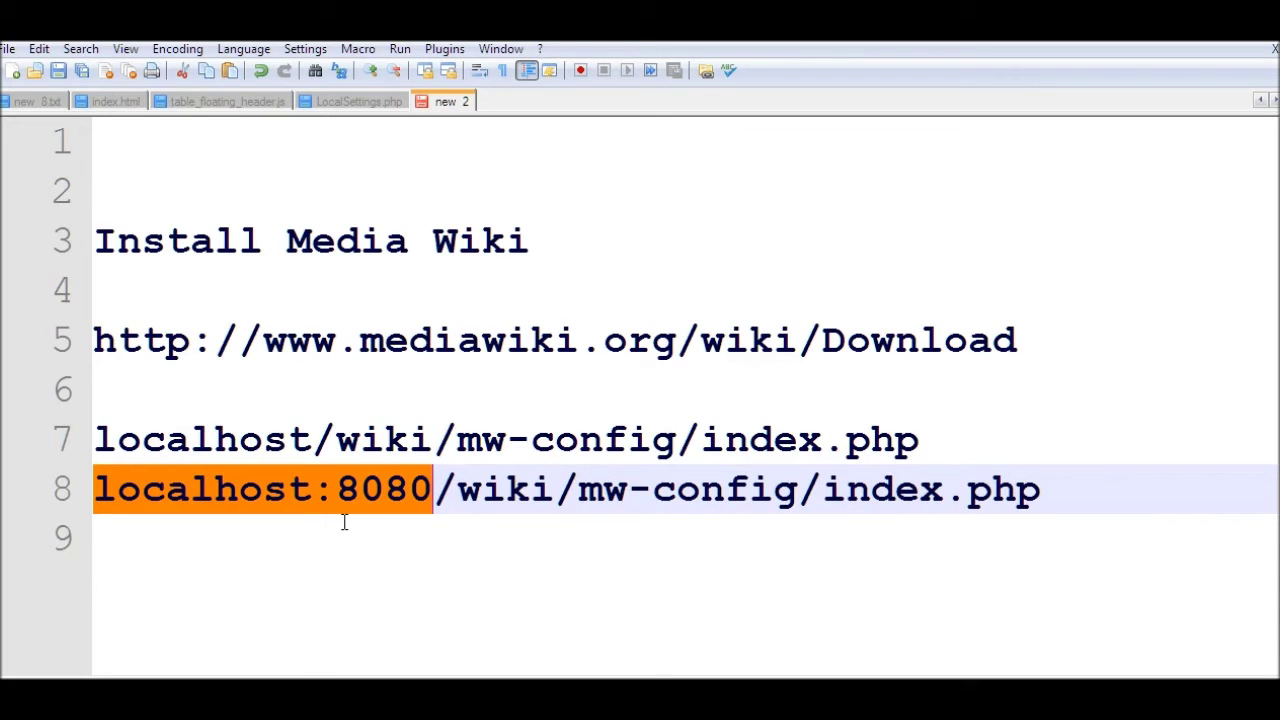
pyautogui.hotkey('alt', 'Tab')
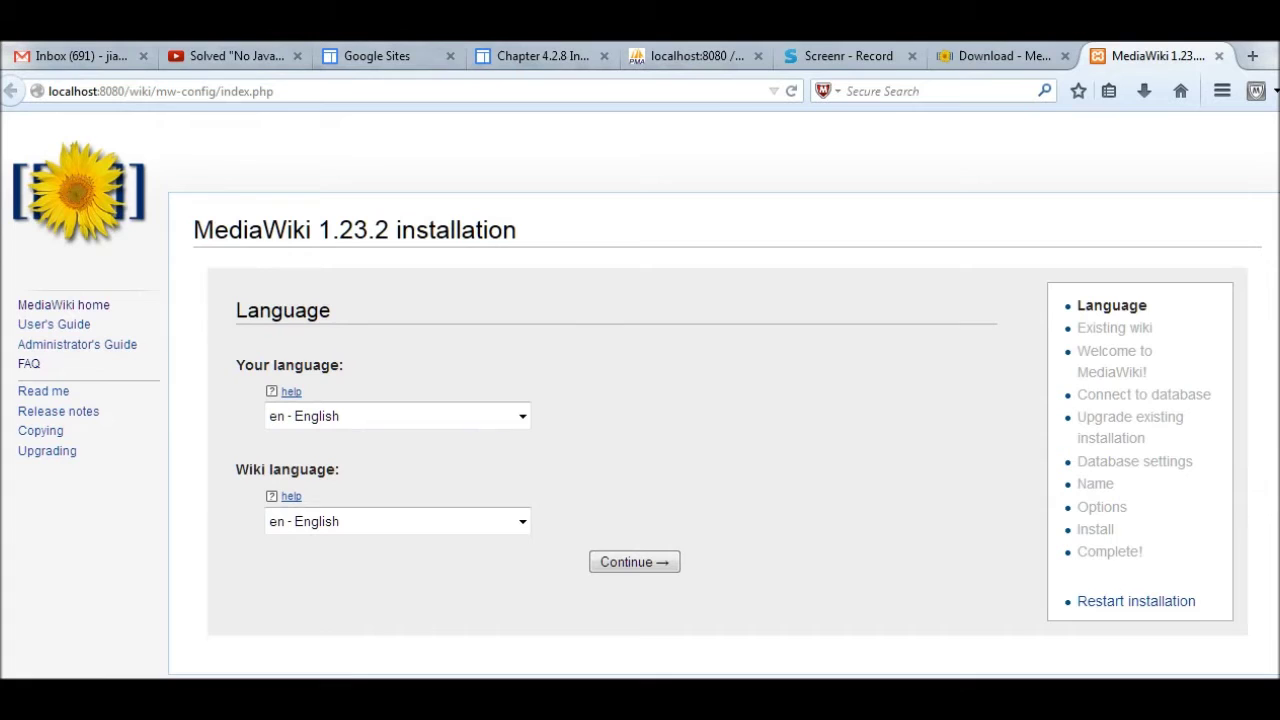
# - Inspect the /wiki/mw-config/index.php path in the installer's address bar
pyautogui.click(127, 92)
pyautogui.moveTo(127, 92); pyautogui.dragTo(420, 66)
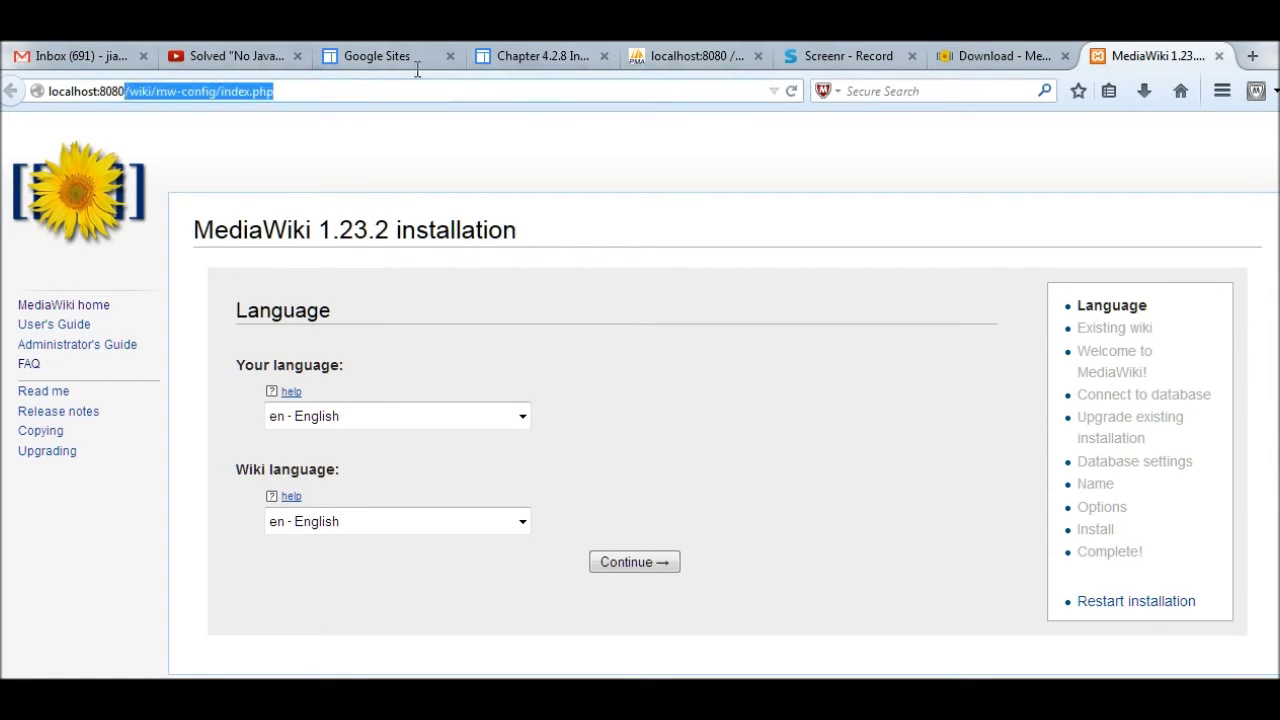
pyautogui.click(189, 93)
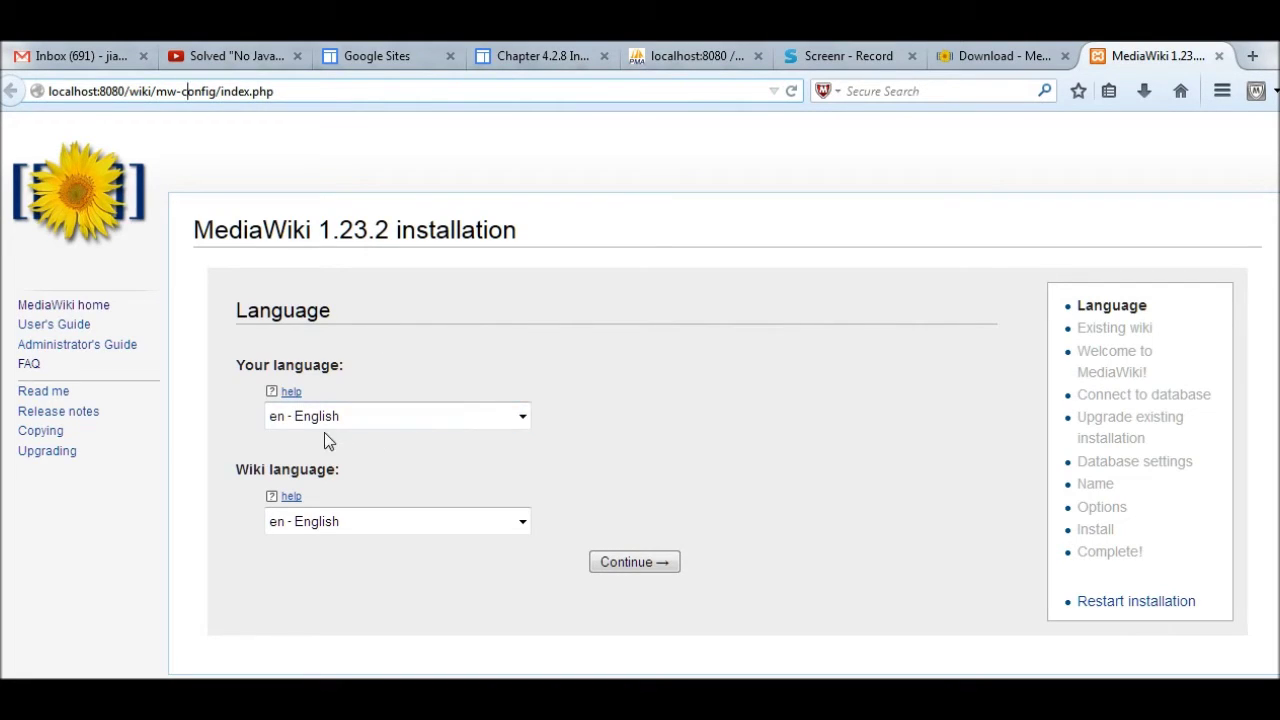
# - Accept English, review the Welcome environment checks, and continue to Connect to database
pyautogui.click(650, 563)
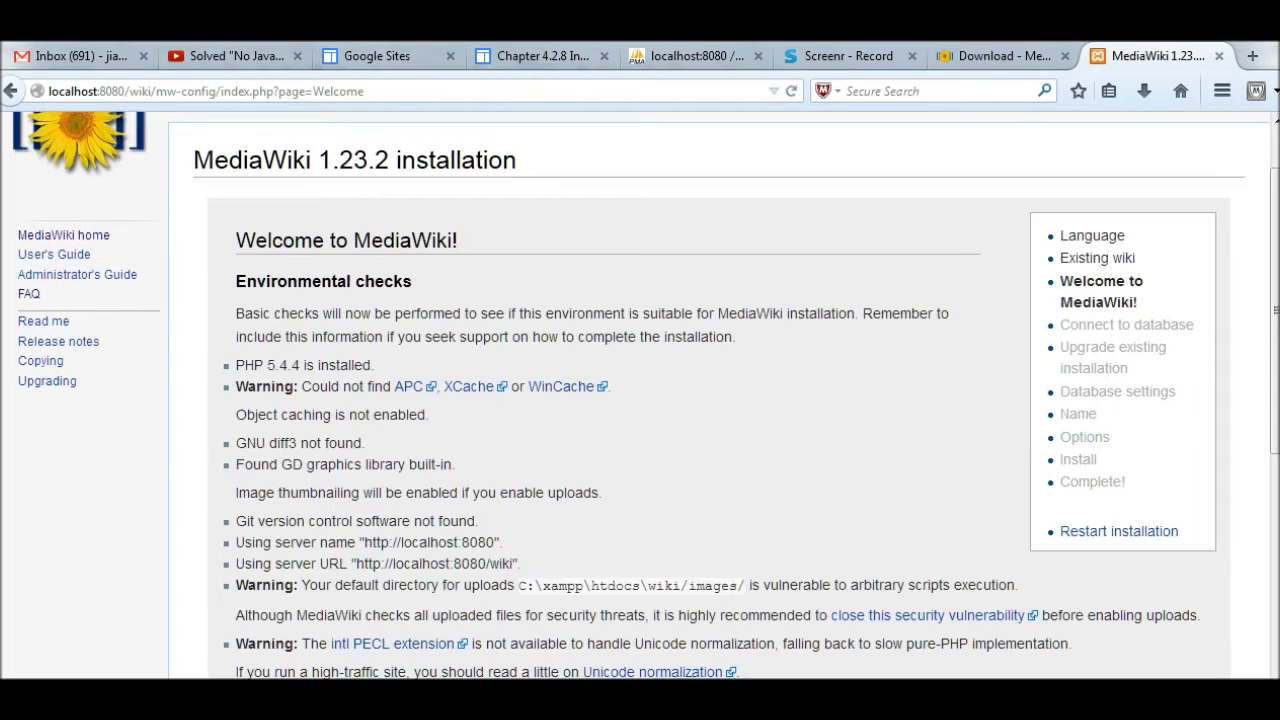
pyautogui.scroll(-1, 245, 300)
pyautogui.moveTo(1276, 340); pyautogui.dragTo(1276, 494)
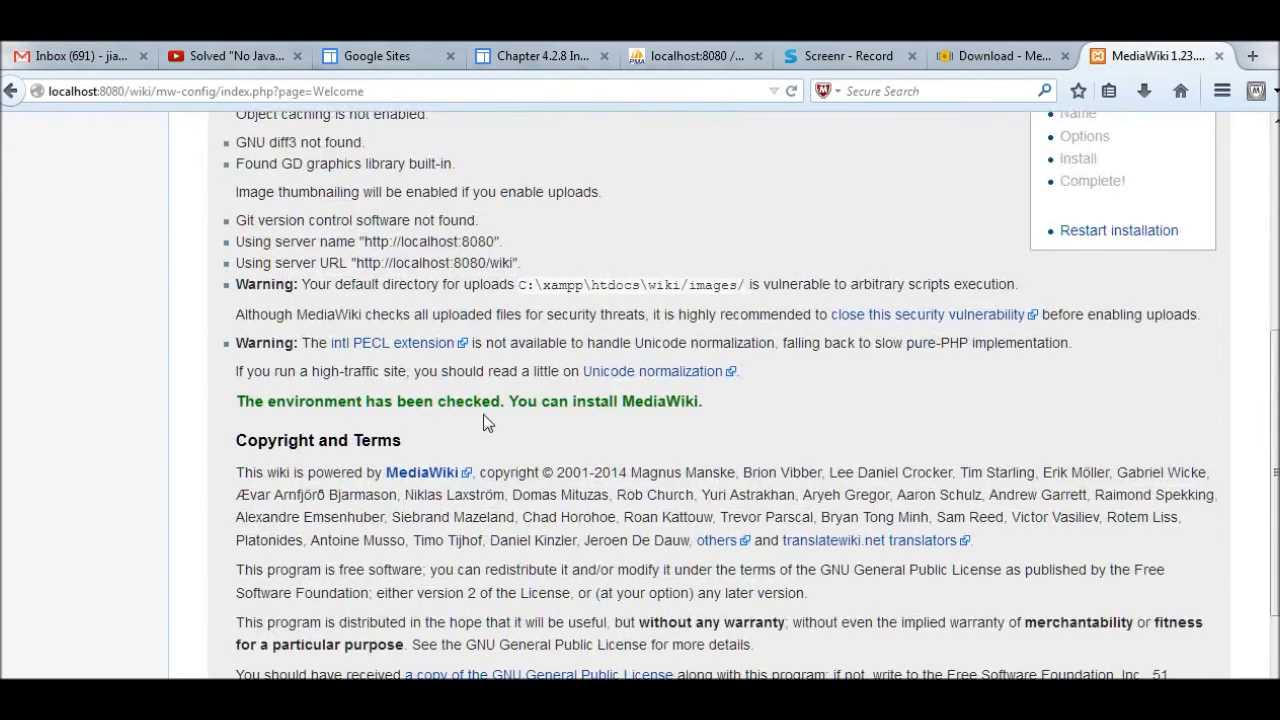
pyautogui.scroll(-3, 751, 402)
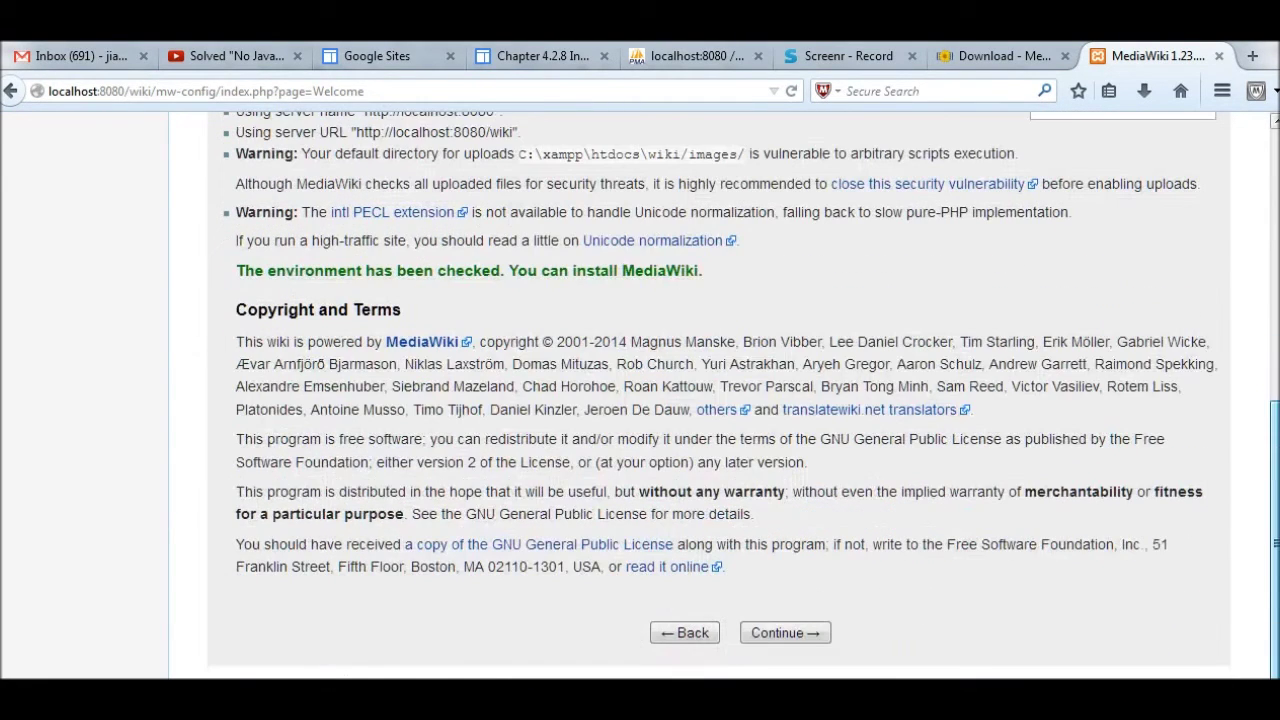
pyautogui.click(788, 634)
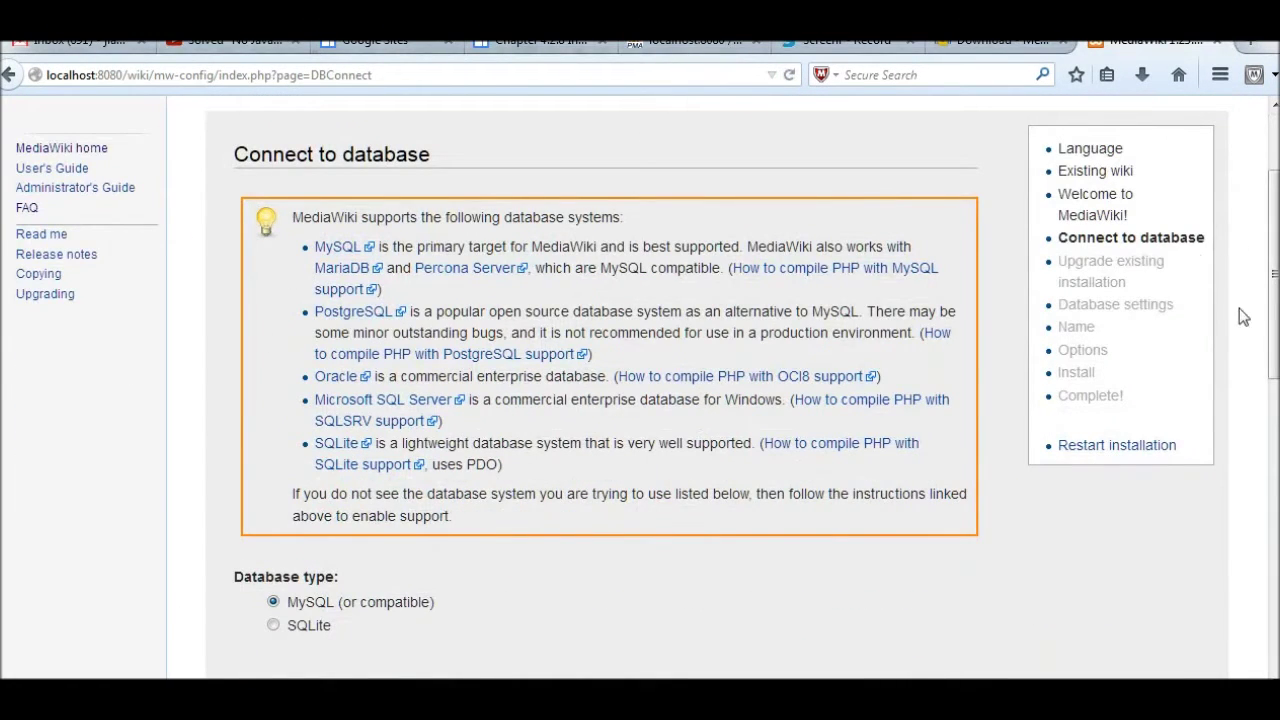
# - Connect with database name wiki, username wiki and the wiki user's password
pyautogui.click(1274, 378)
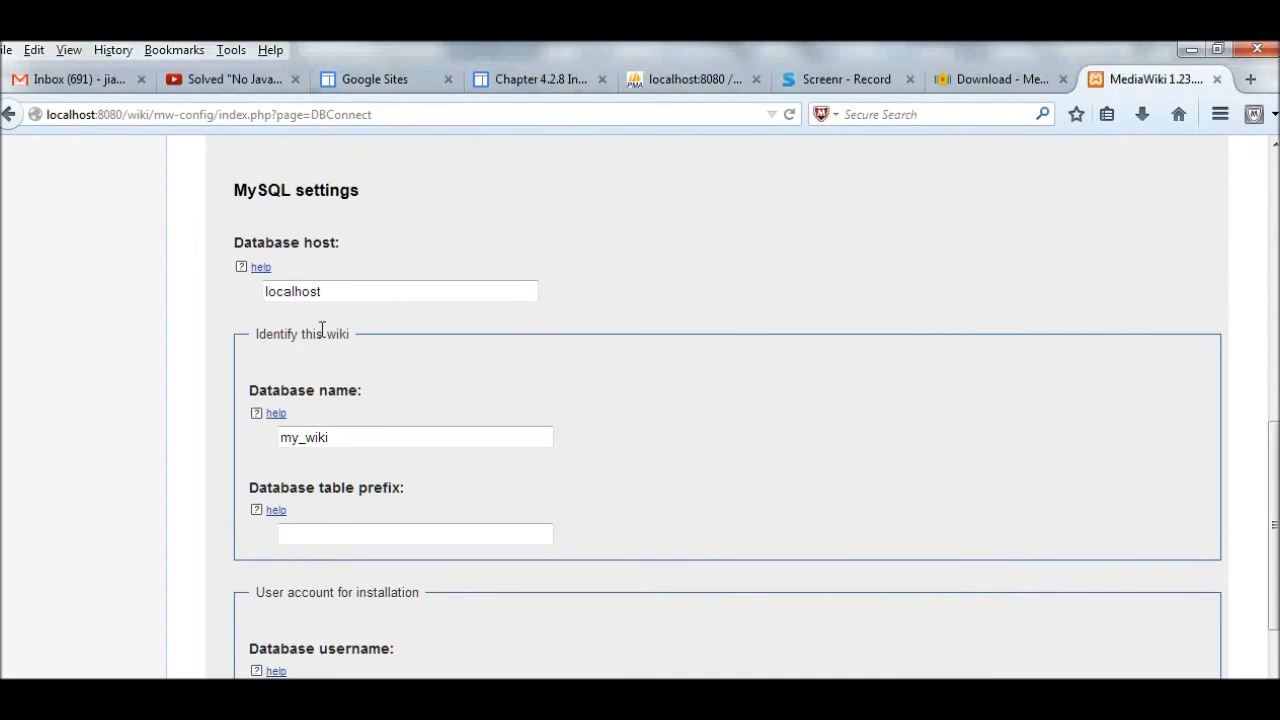
pyautogui.click(309, 434)
pyautogui.press('BackSpace')
pyautogui.press('BackSpace')
pyautogui.press('BackSpace')
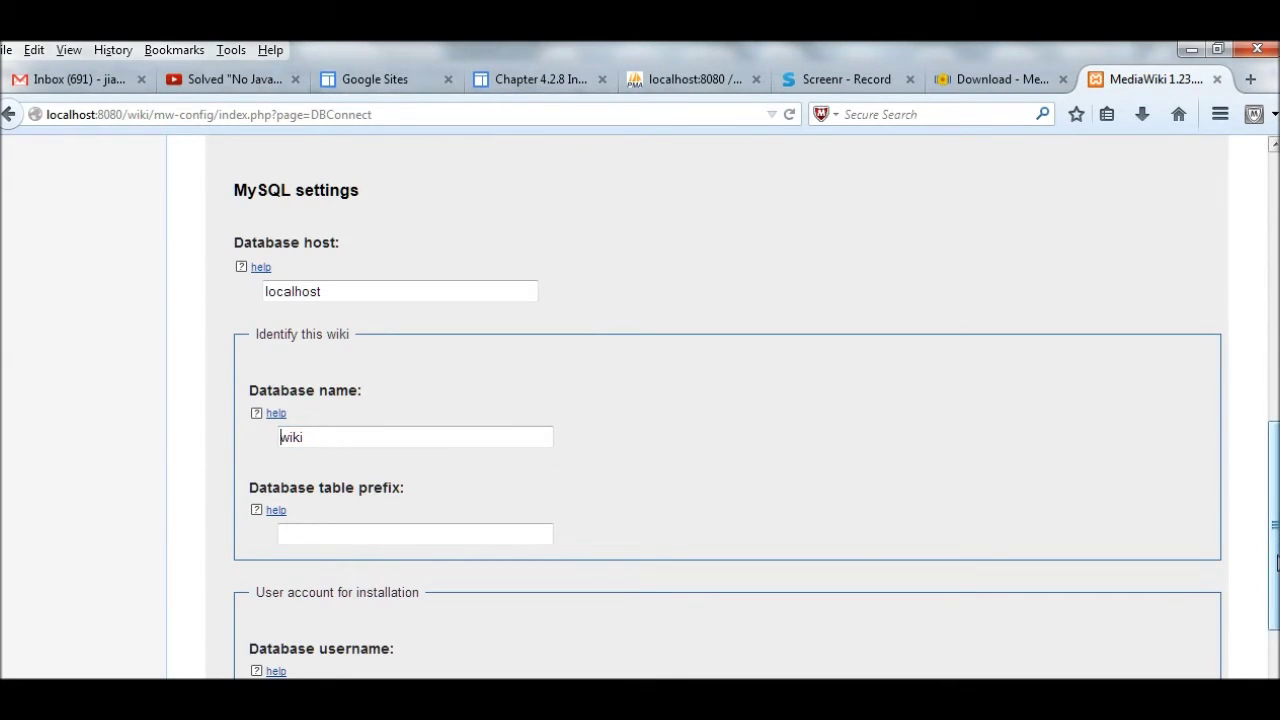
pyautogui.scroll(-3, 1276, 563)
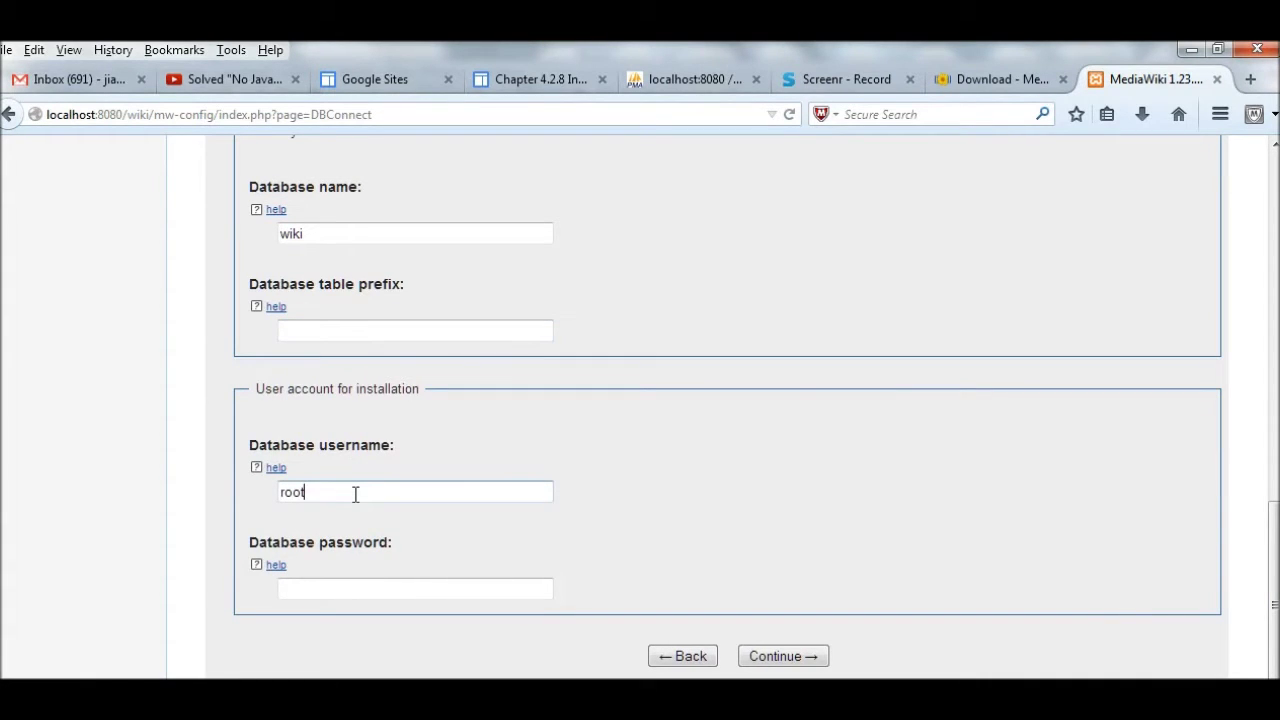
pyautogui.press('BackSpace')
pyautogui.press('BackSpace')
pyautogui.press('BackSpace')
pyautogui.click(540, 589)
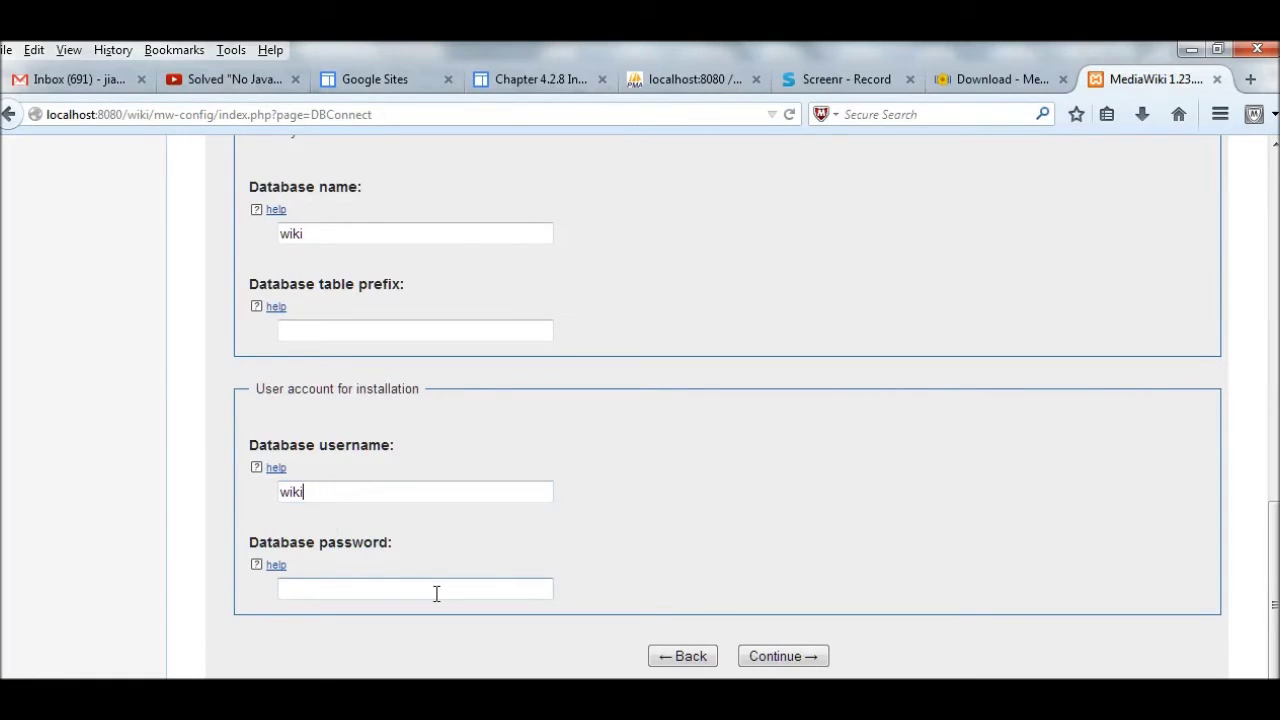
pyautogui.write('•••••••')
pyautogui.click(780, 652)
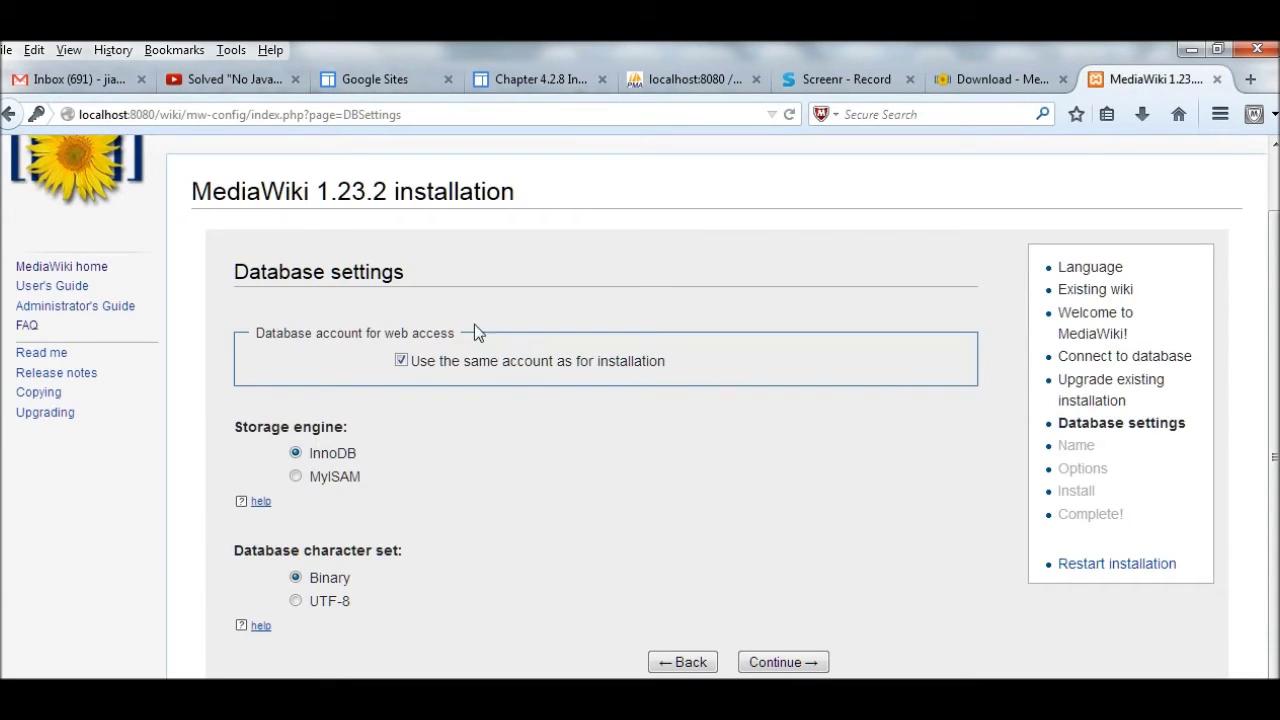
# - Keep the default database settings, name the wiki 'Jiansen Wiki' and enter the administrator account
pyautogui.click(791, 658)
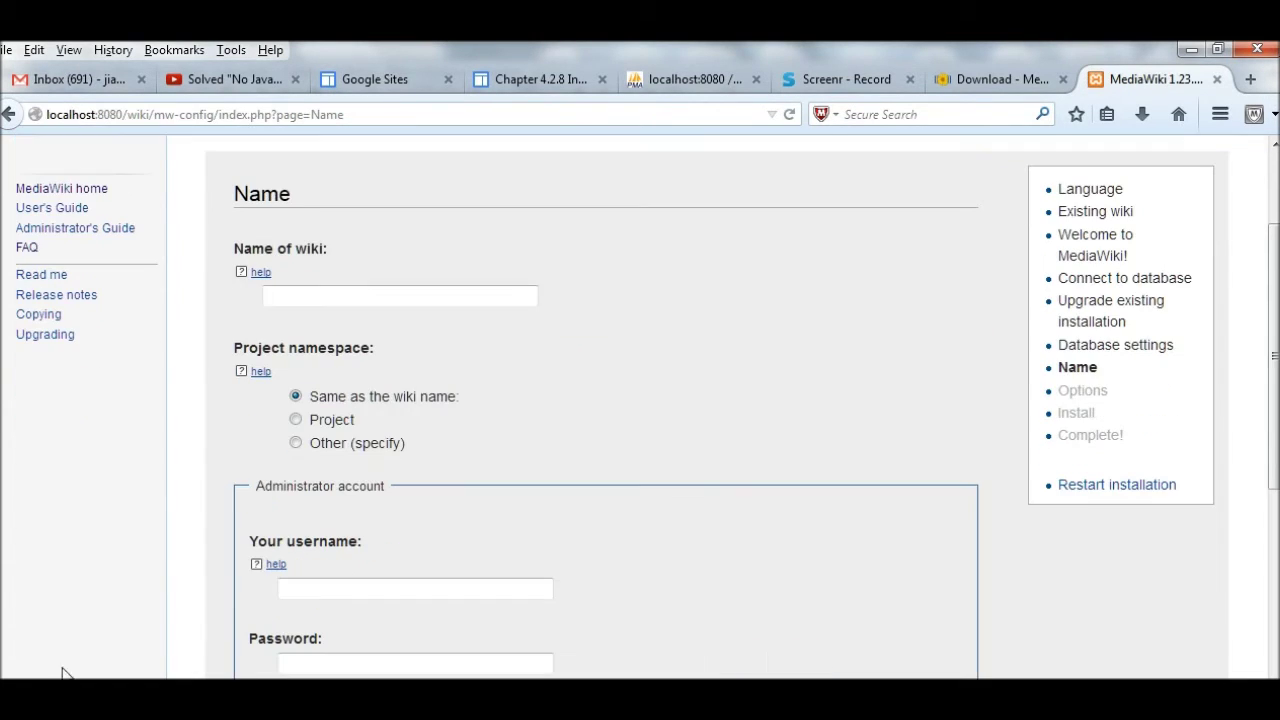
pyautogui.click(352, 290)
pyautogui.write('Jiansen')
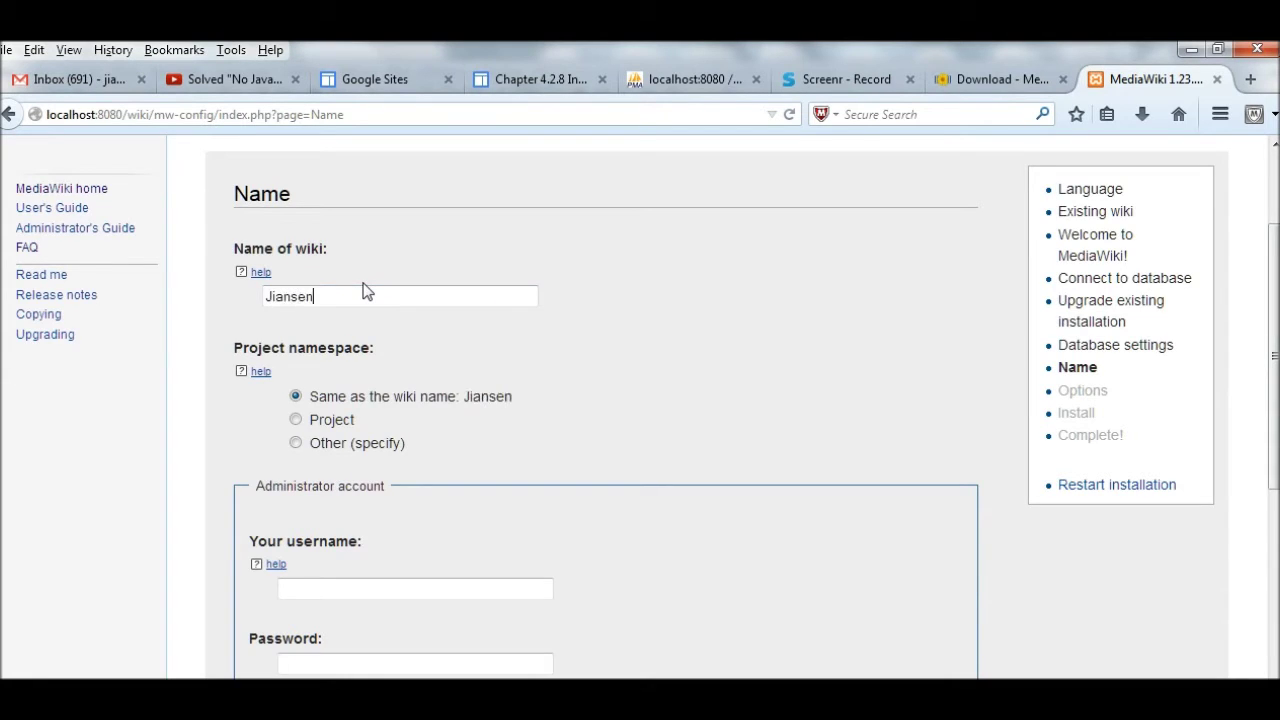
pyautogui.write(' Wiki')
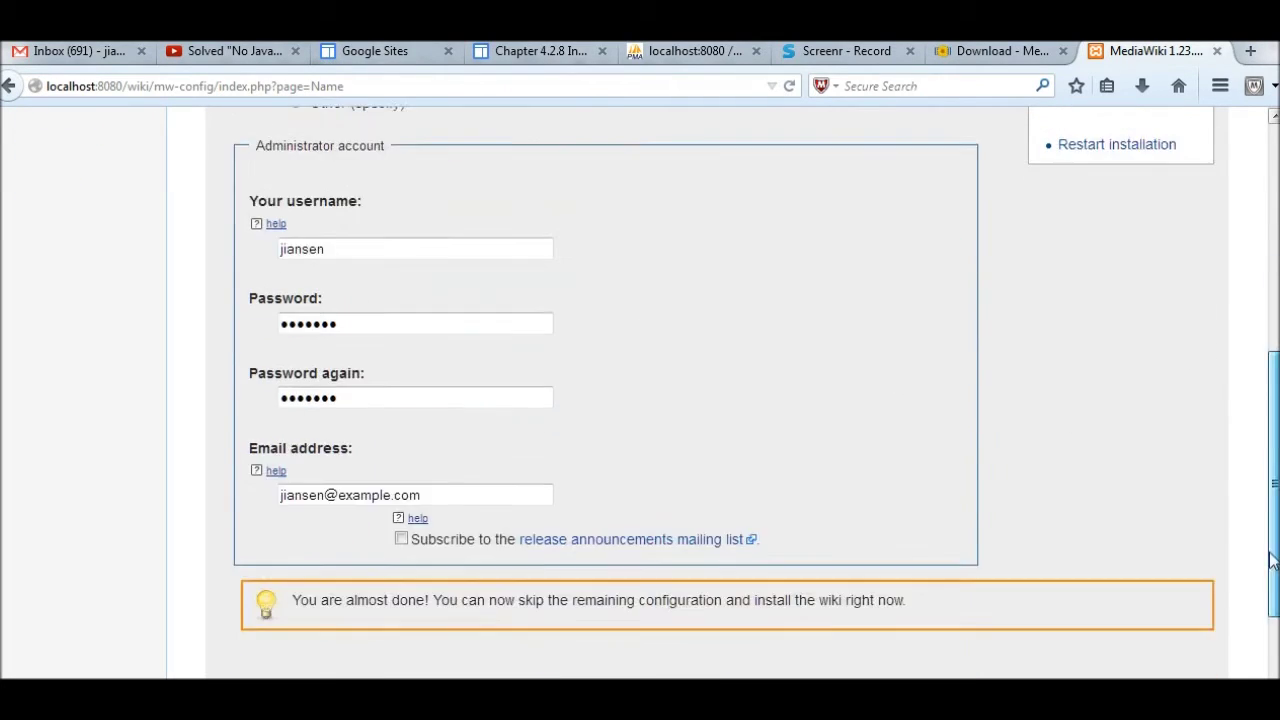
pyautogui.moveTo(1274, 534); pyautogui.dragTo(1275, 615)
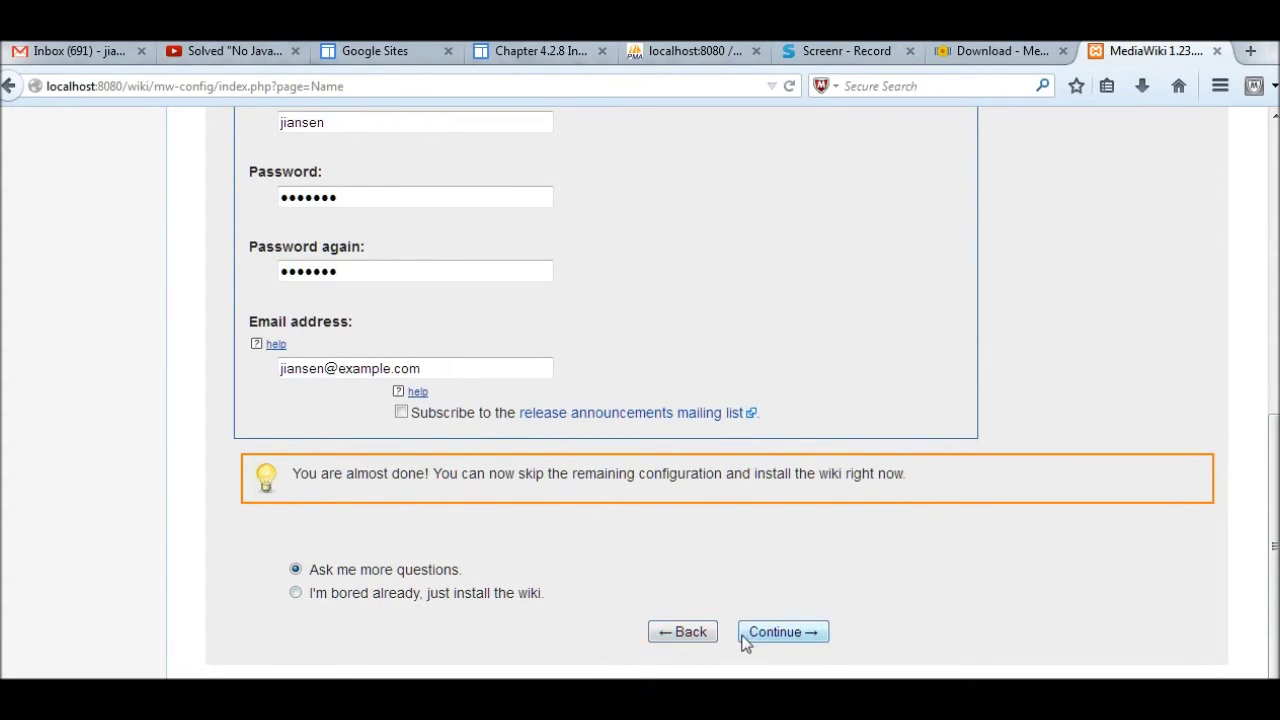
pyautogui.click(809, 636)
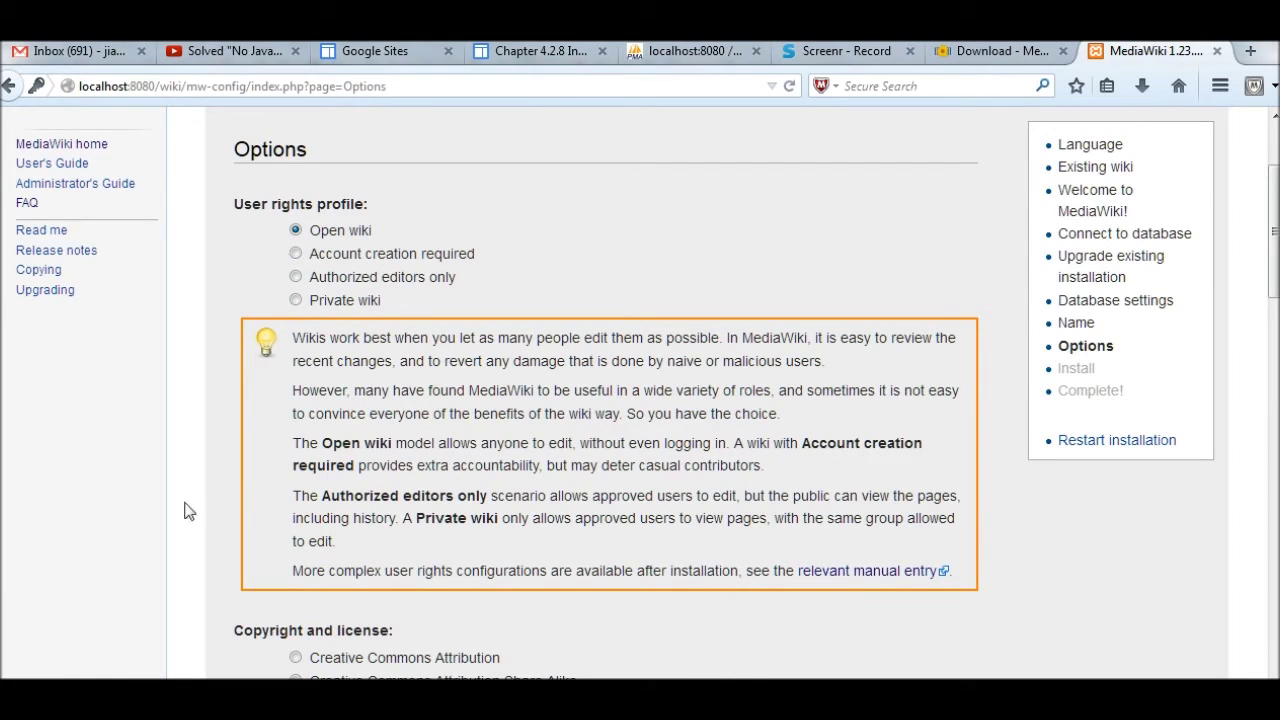
# - Set Account creation required and enable file uploads, then start the installation
pyautogui.click(296, 254)
pyautogui.scroll(-10, 240, 275)
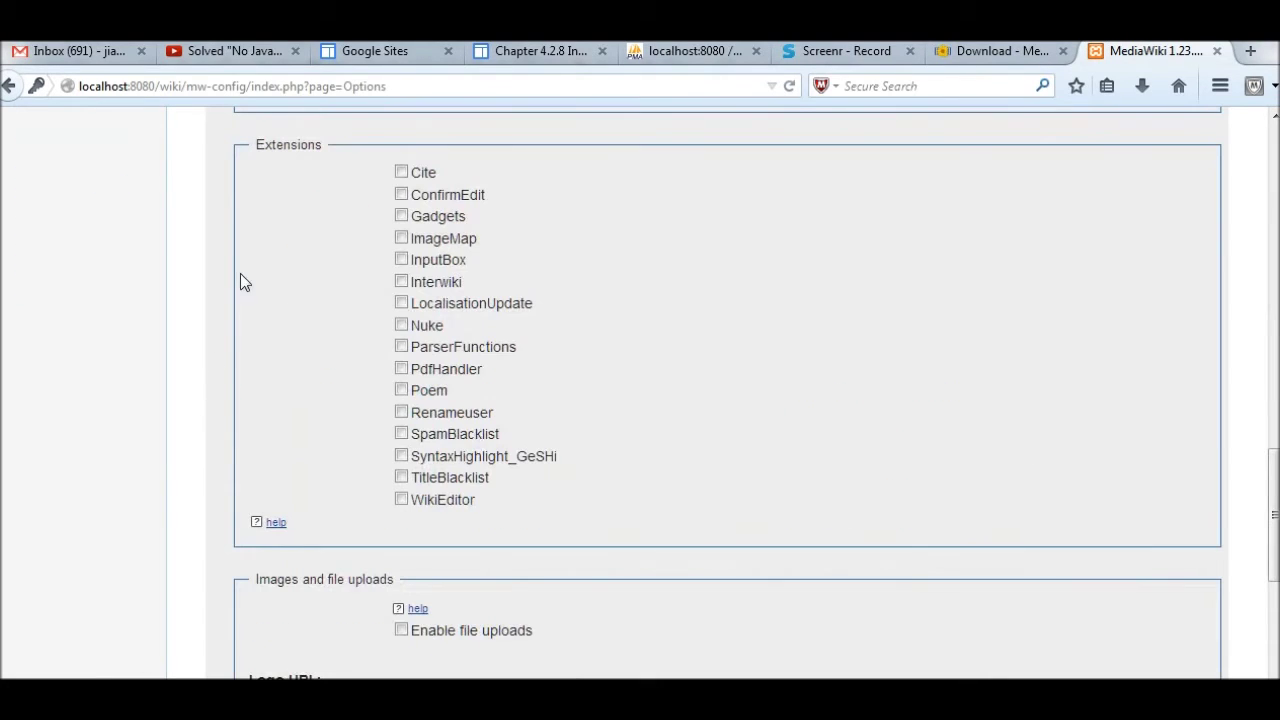
pyautogui.click(402, 632)
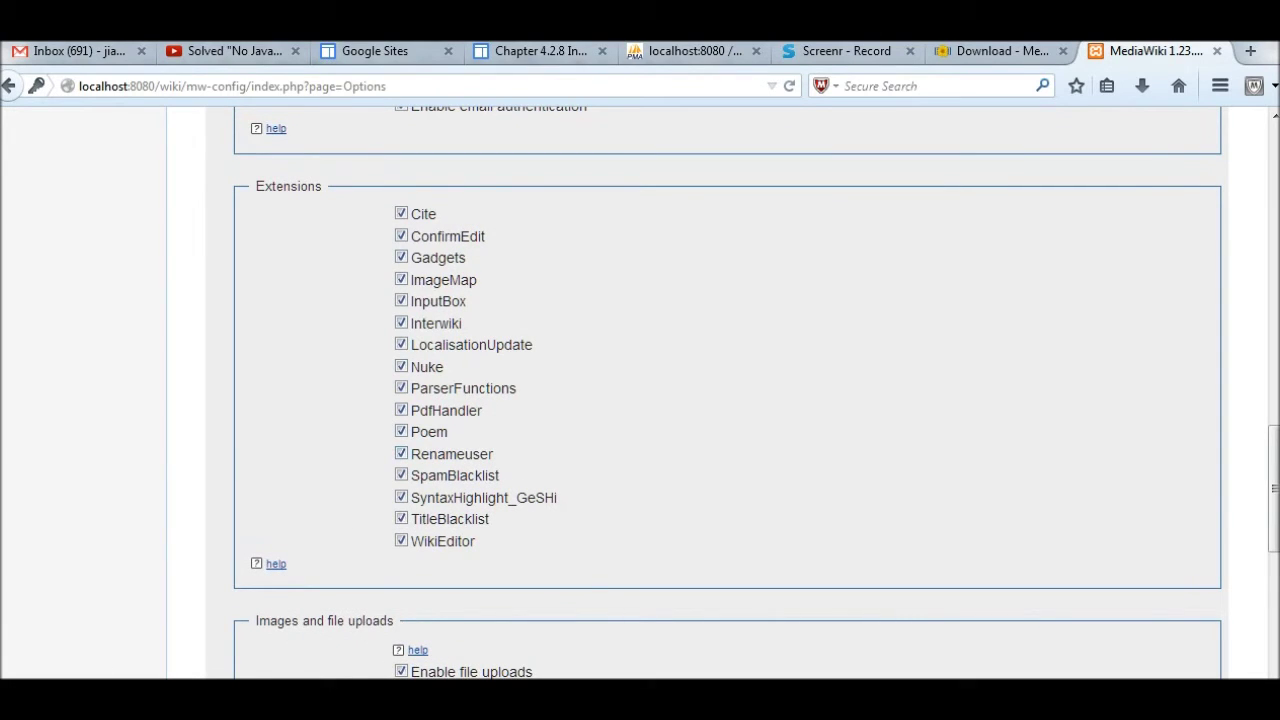
pyautogui.scroll(-5, 120, 637)
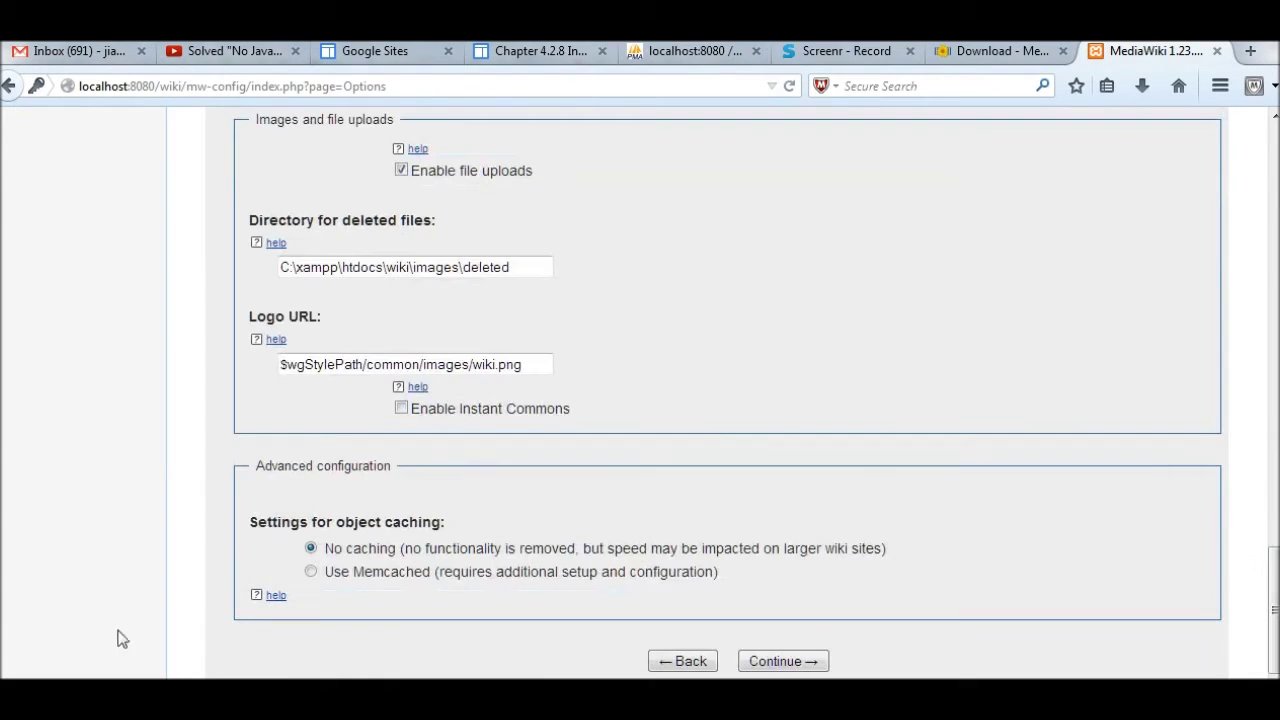
pyautogui.click(773, 662)
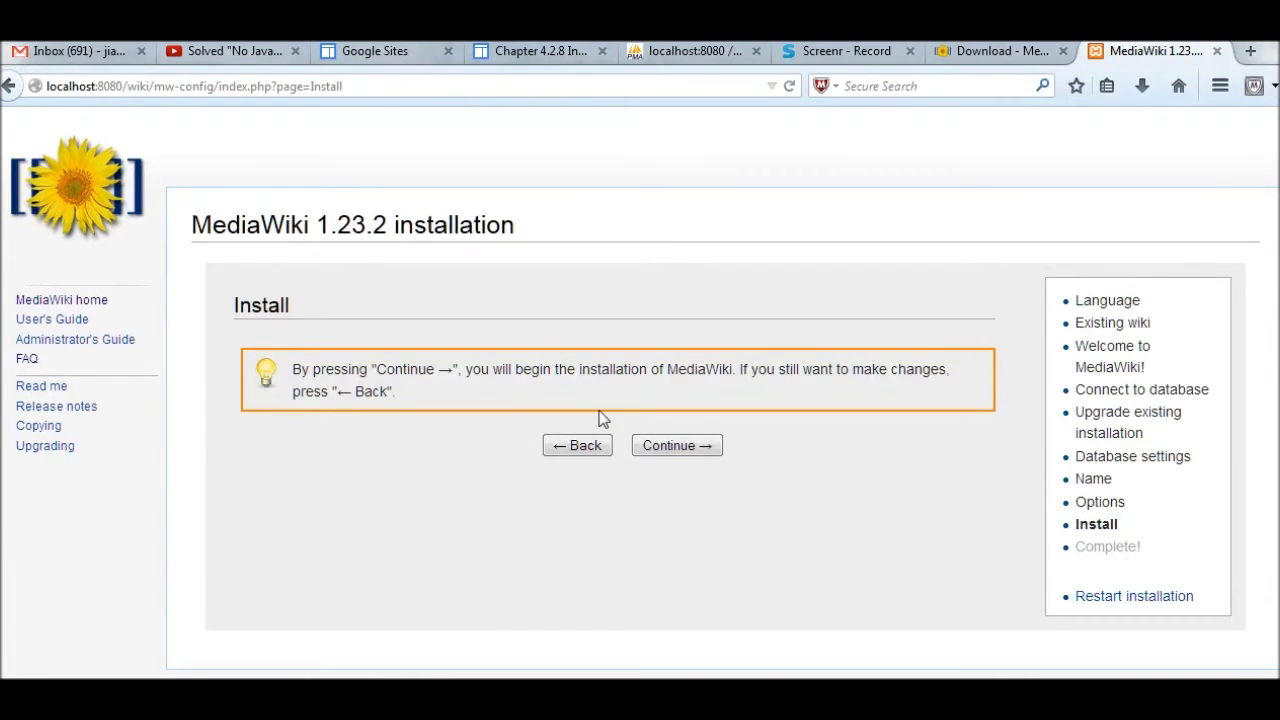
pyautogui.click(685, 449)
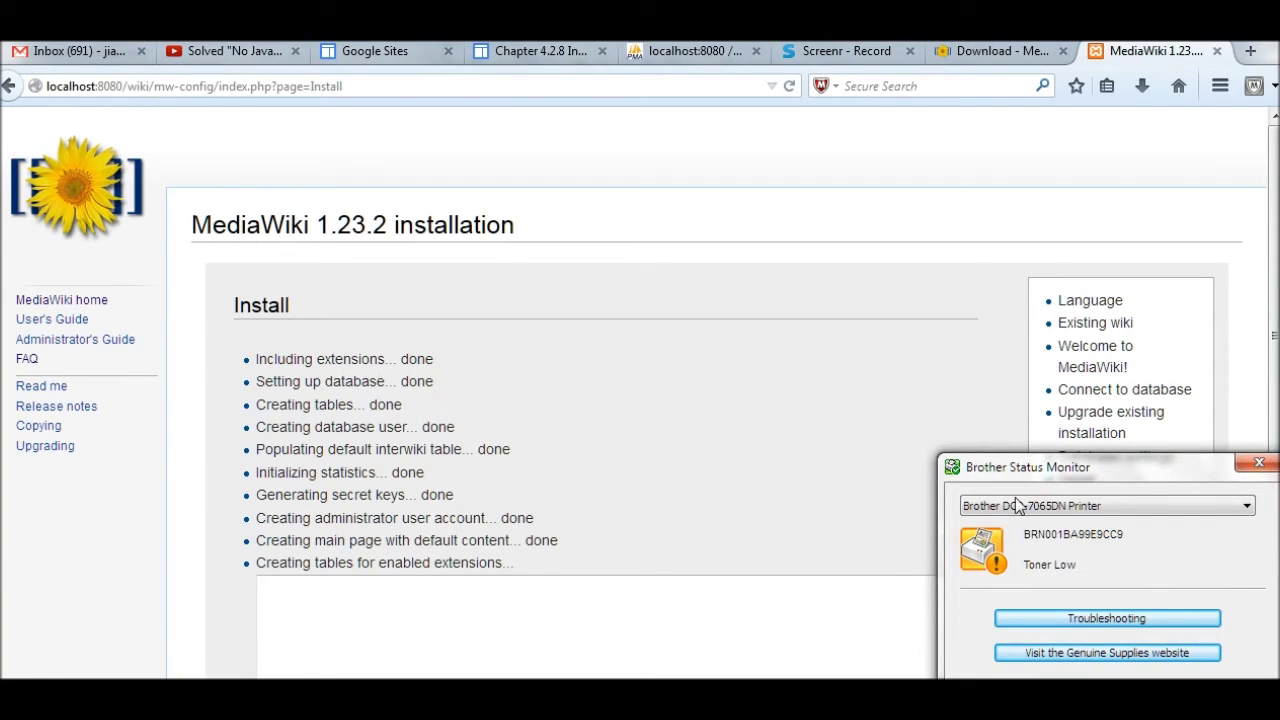
# - Dismiss the printer status popup and continue past the finished installation log
pyautogui.click(1256, 464)
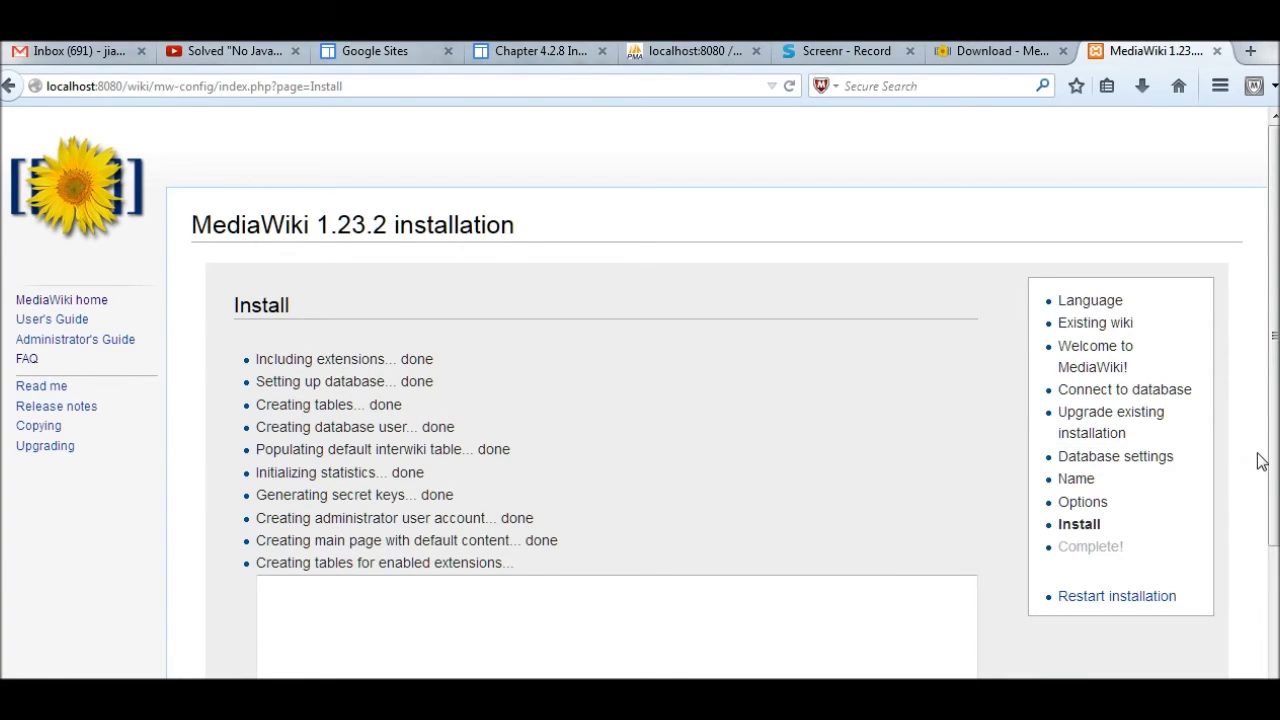
pyautogui.scroll(-3, 1270, 470)
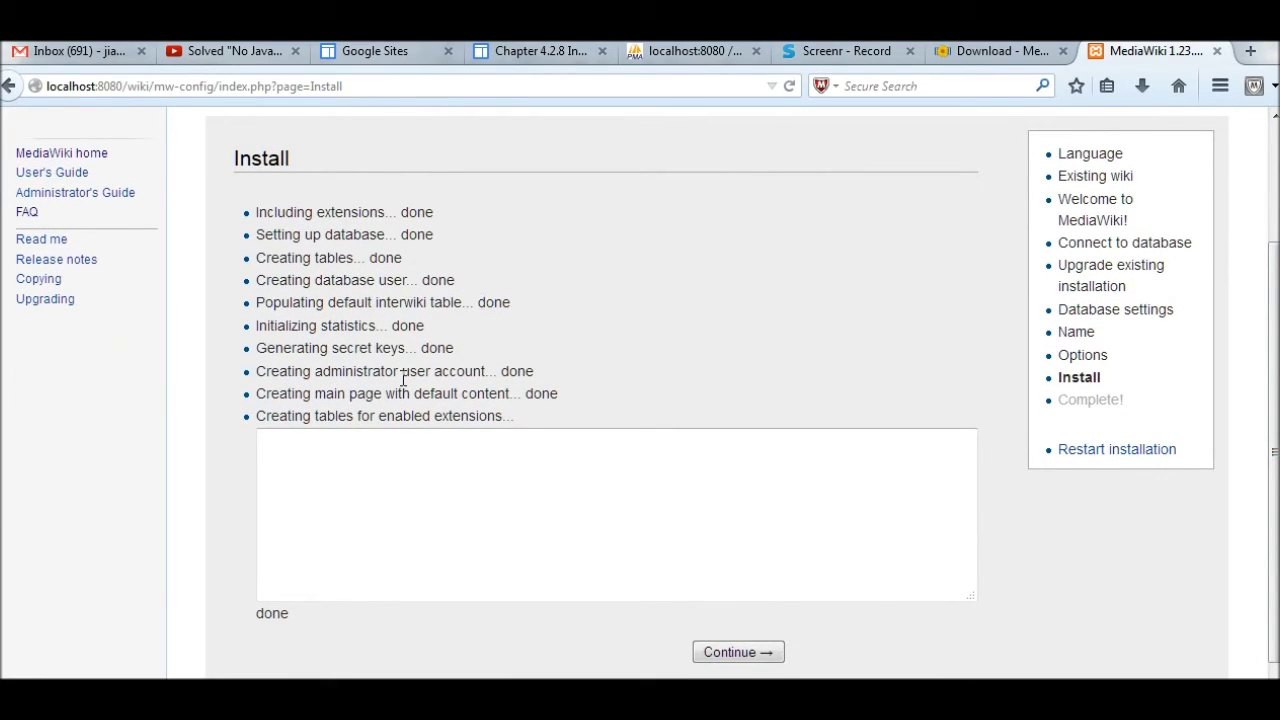
pyautogui.click(736, 652)
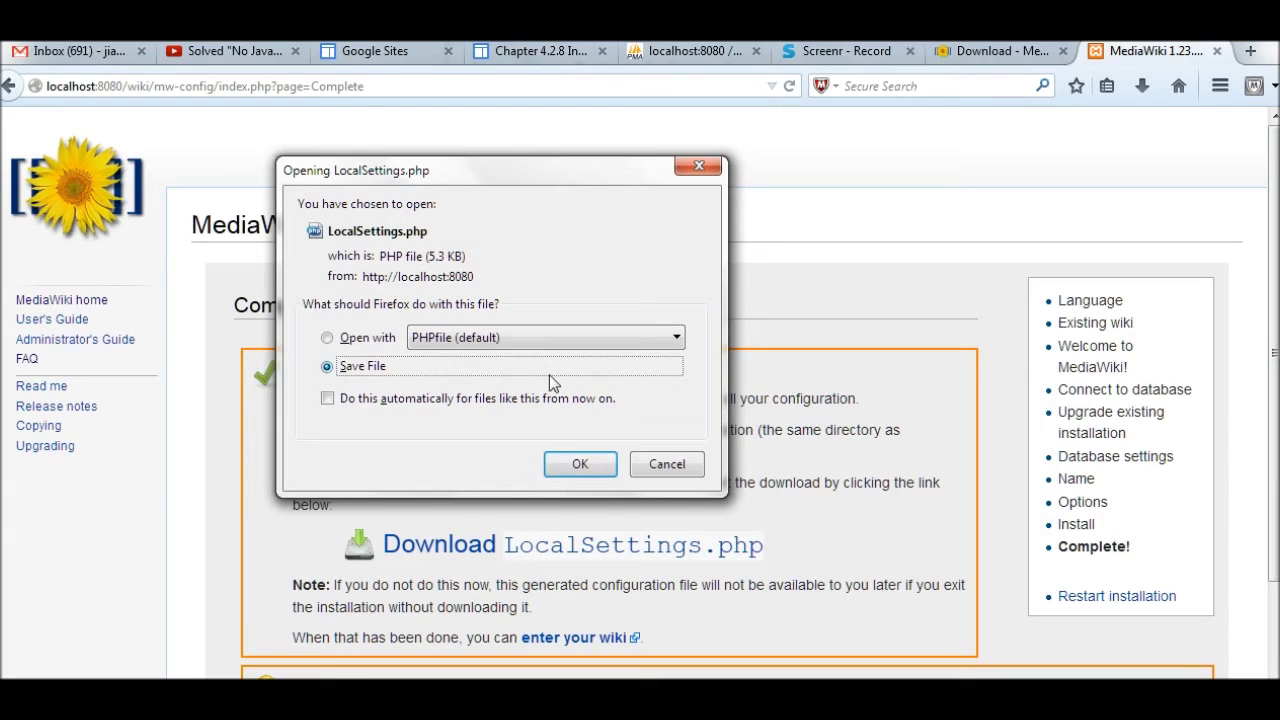
# - Save the generated LocalSettings.php to disk and enter the newly installed wiki
pyautogui.click(580, 463)
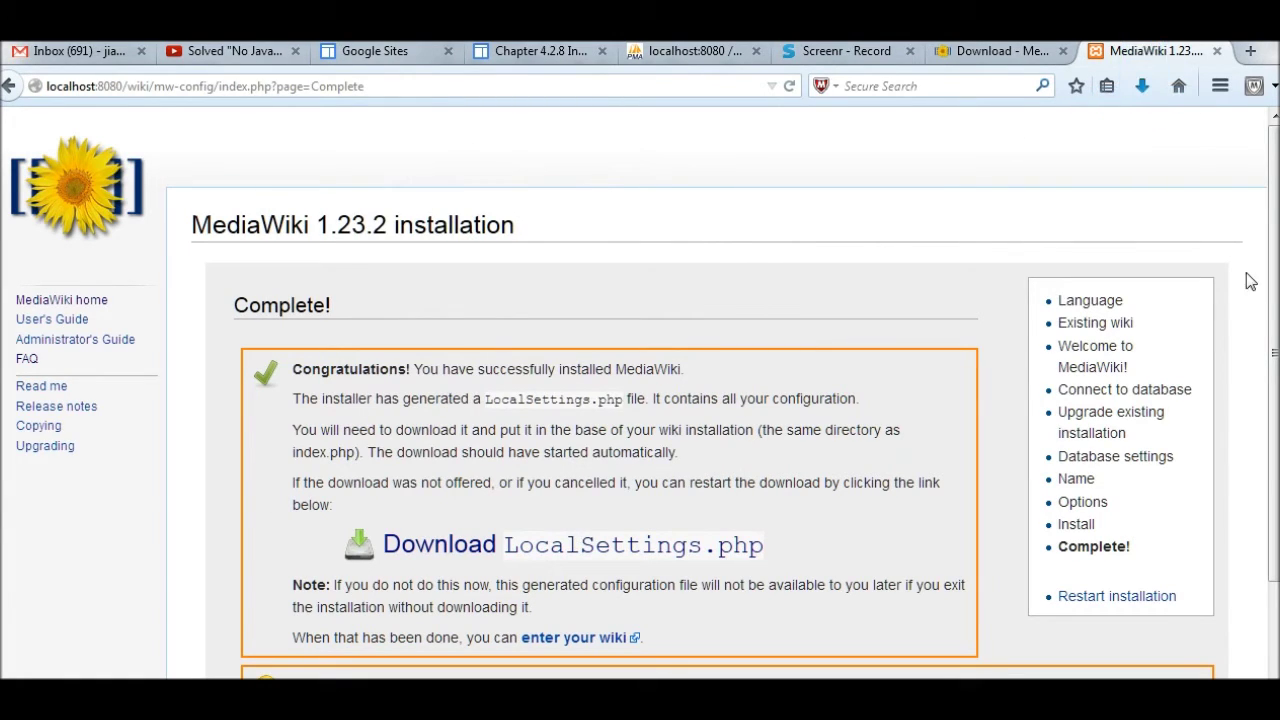
pyautogui.moveTo(1272, 303); pyautogui.dragTo(1270, 417)
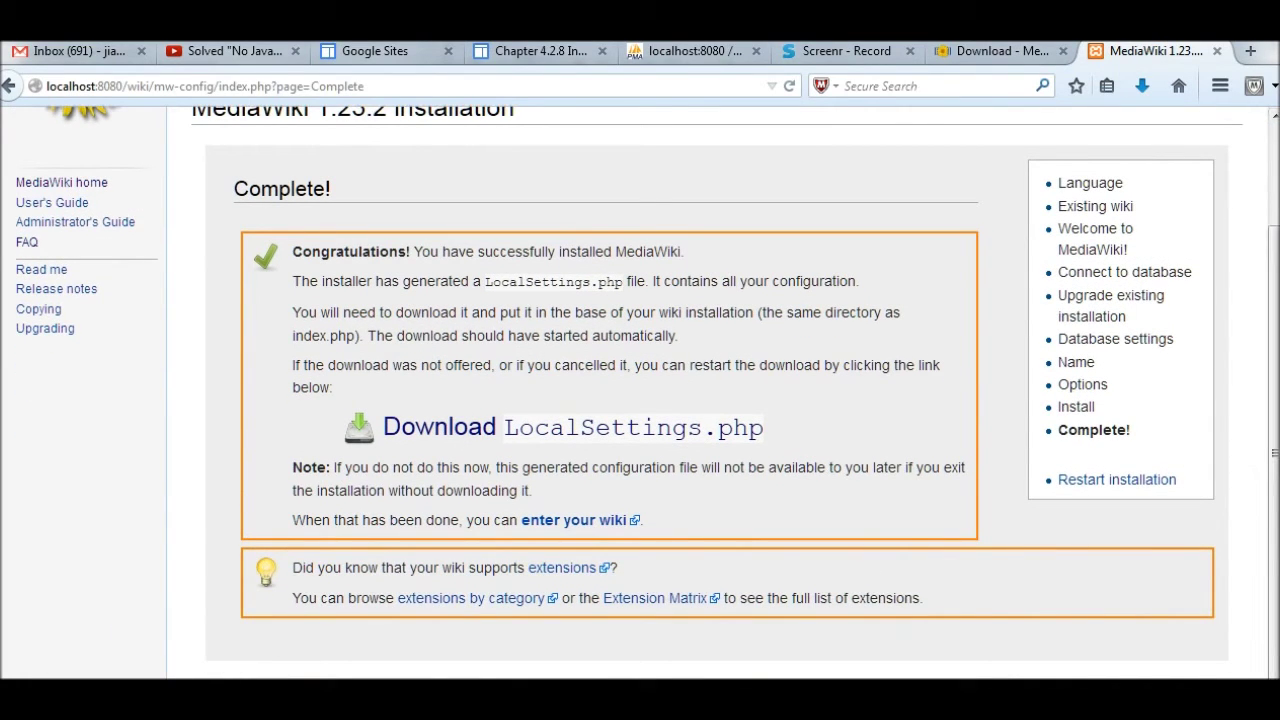
pyautogui.scroll(2, 640, 400)
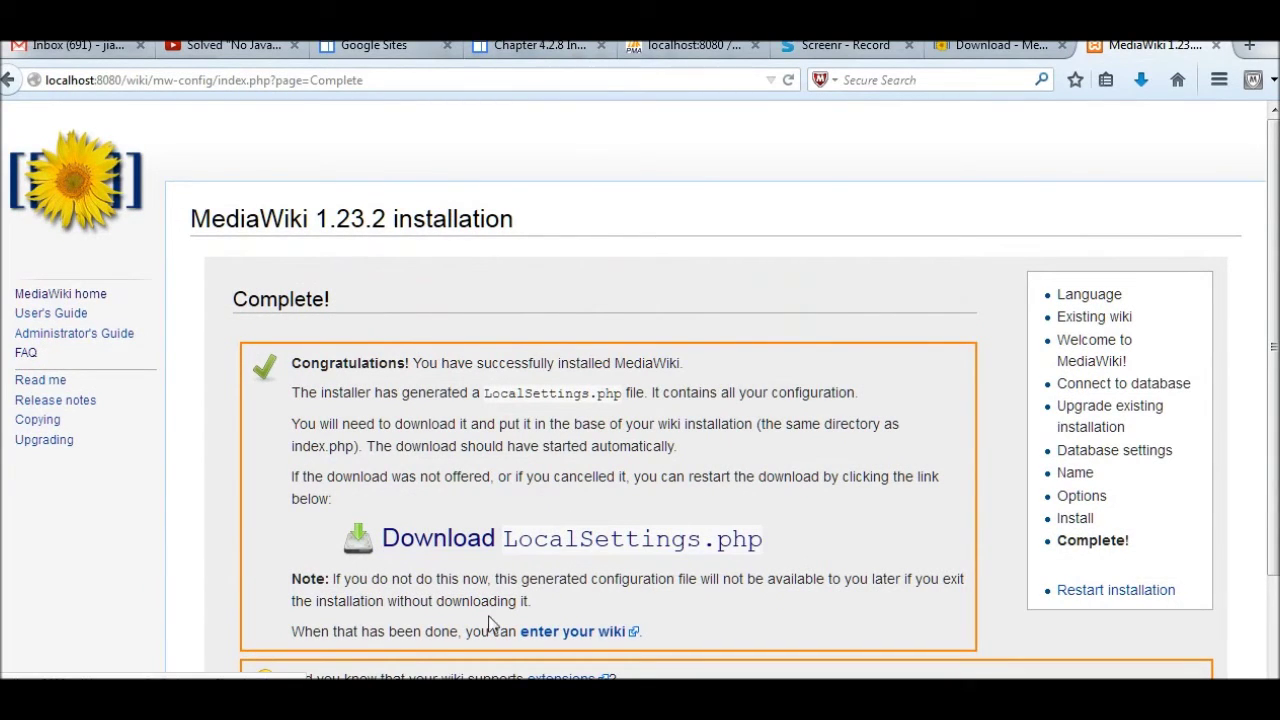
pyautogui.click(548, 633)
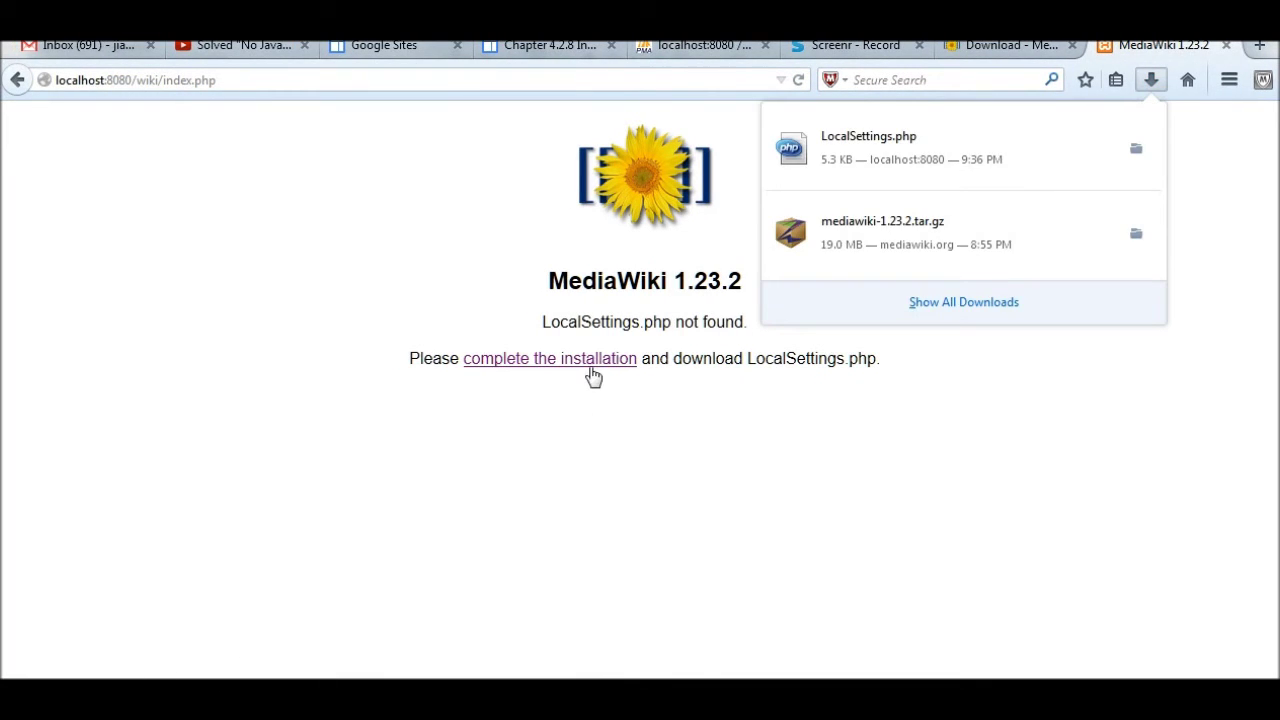
# - Open the Downloads folder containing LocalSettings.php from Firefox's downloads list
pyautogui.rightClick(857, 145)
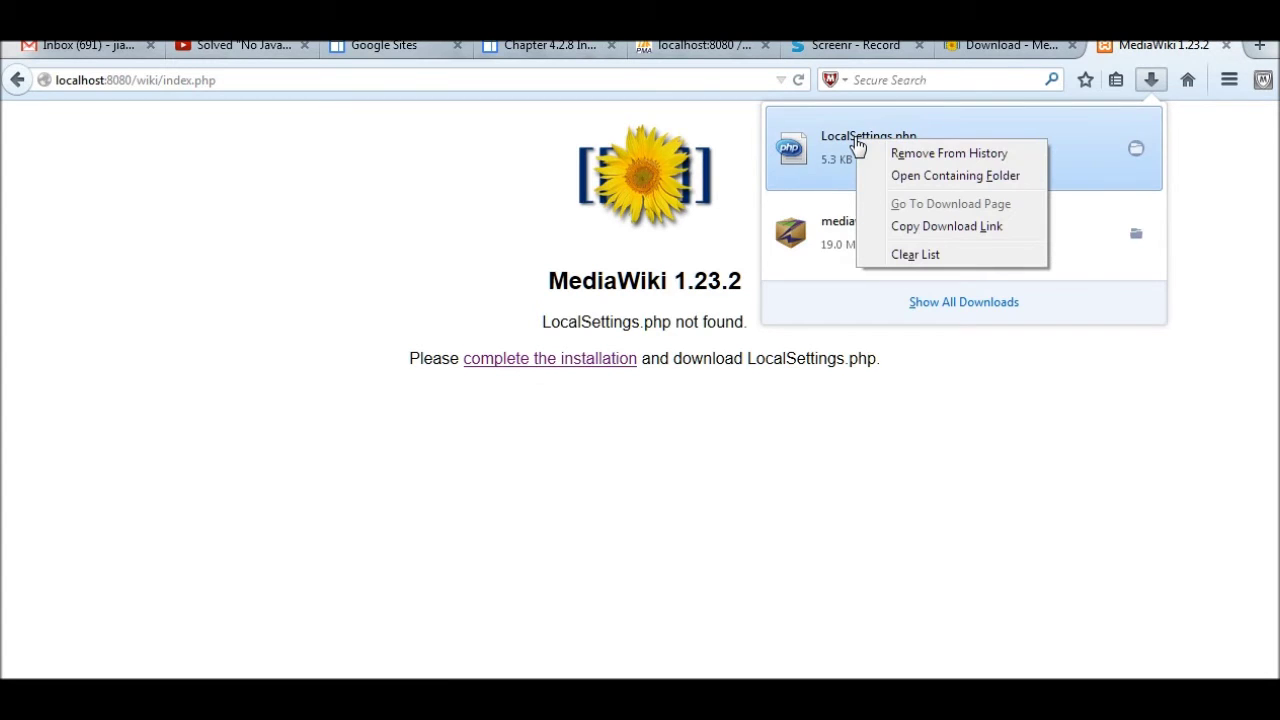
pyautogui.click(893, 178)
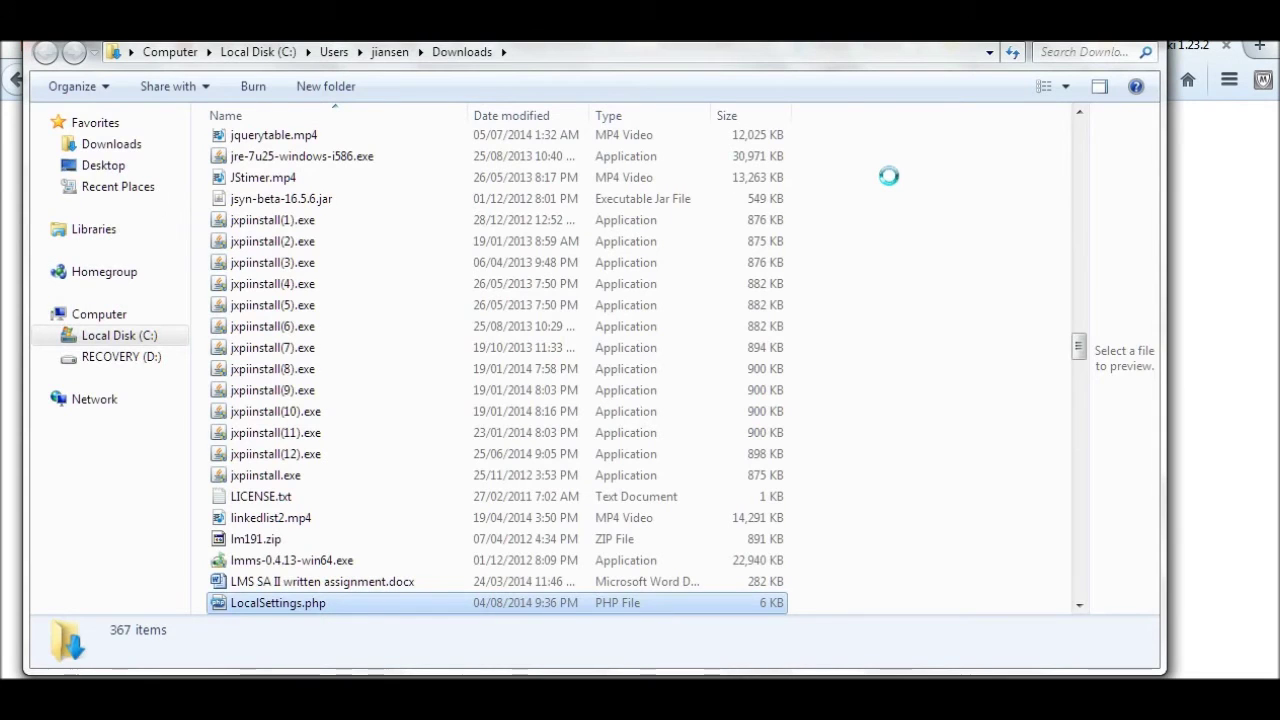
# - Copy LocalSettings.php from Downloads into the wiki folder under xampp htdocs
pyautogui.rightClick(312, 604)
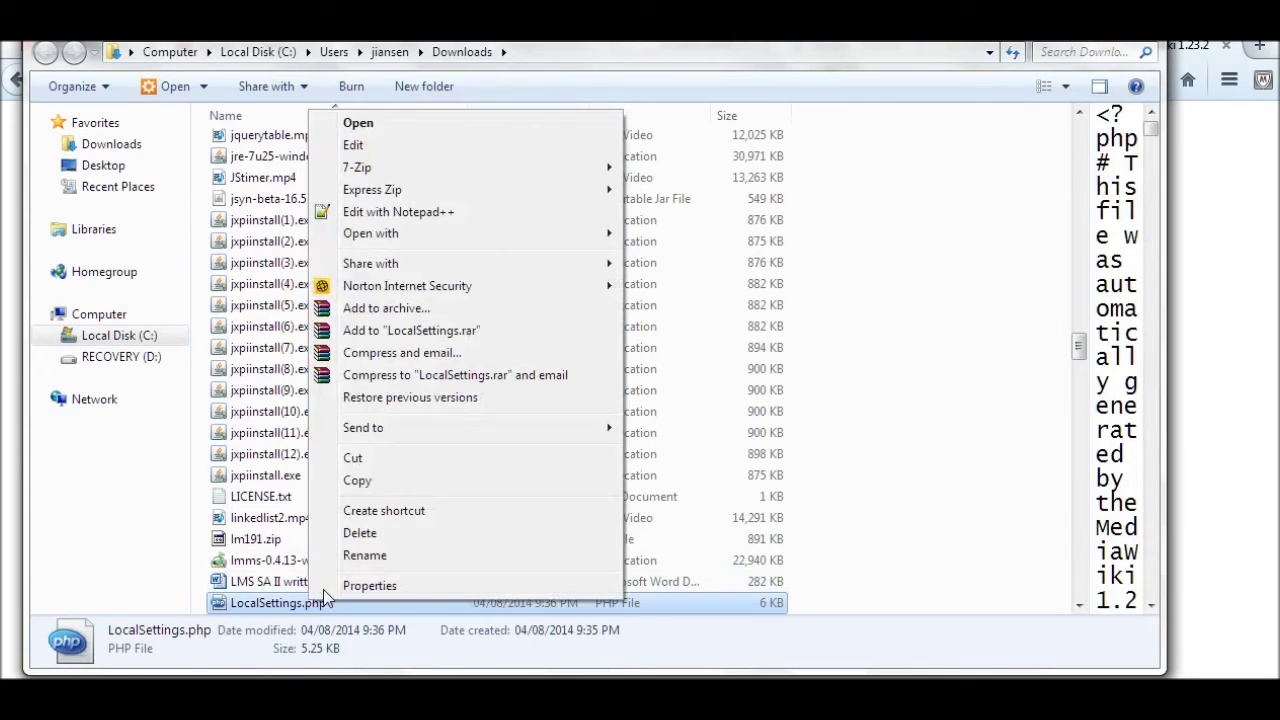
pyautogui.click(370, 484)
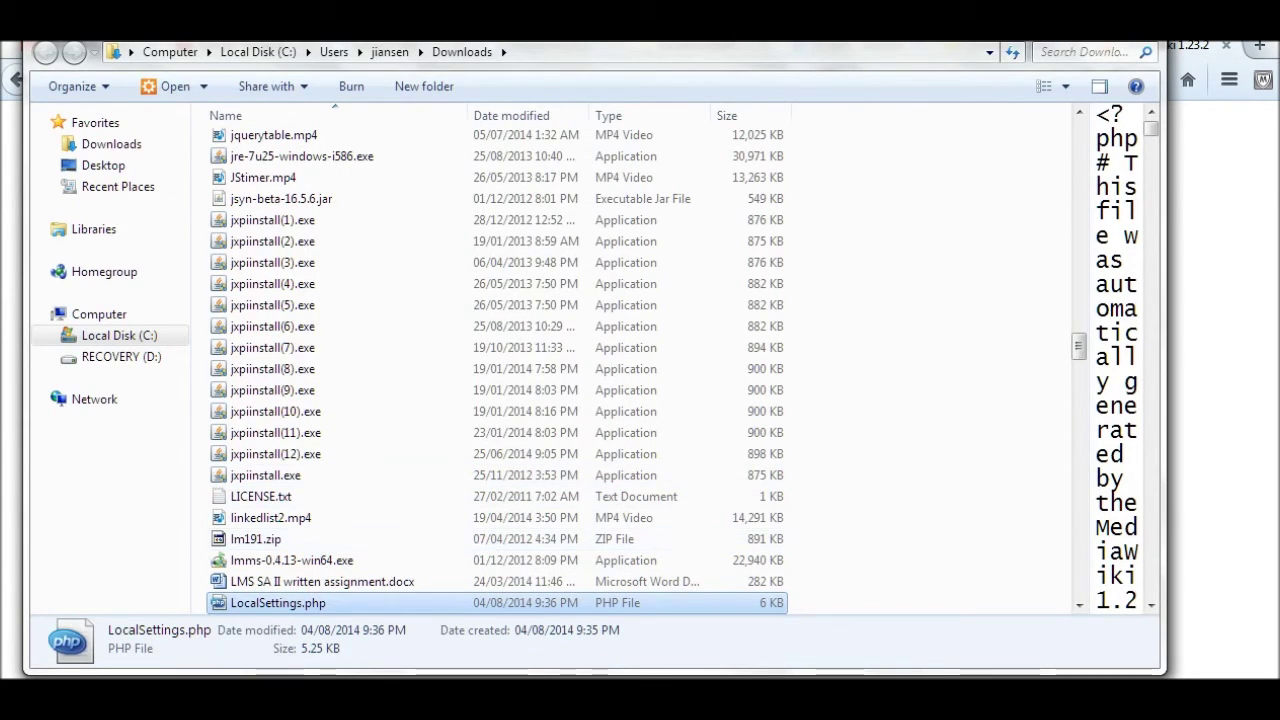
pyautogui.hotkey('alt', 'Tab')
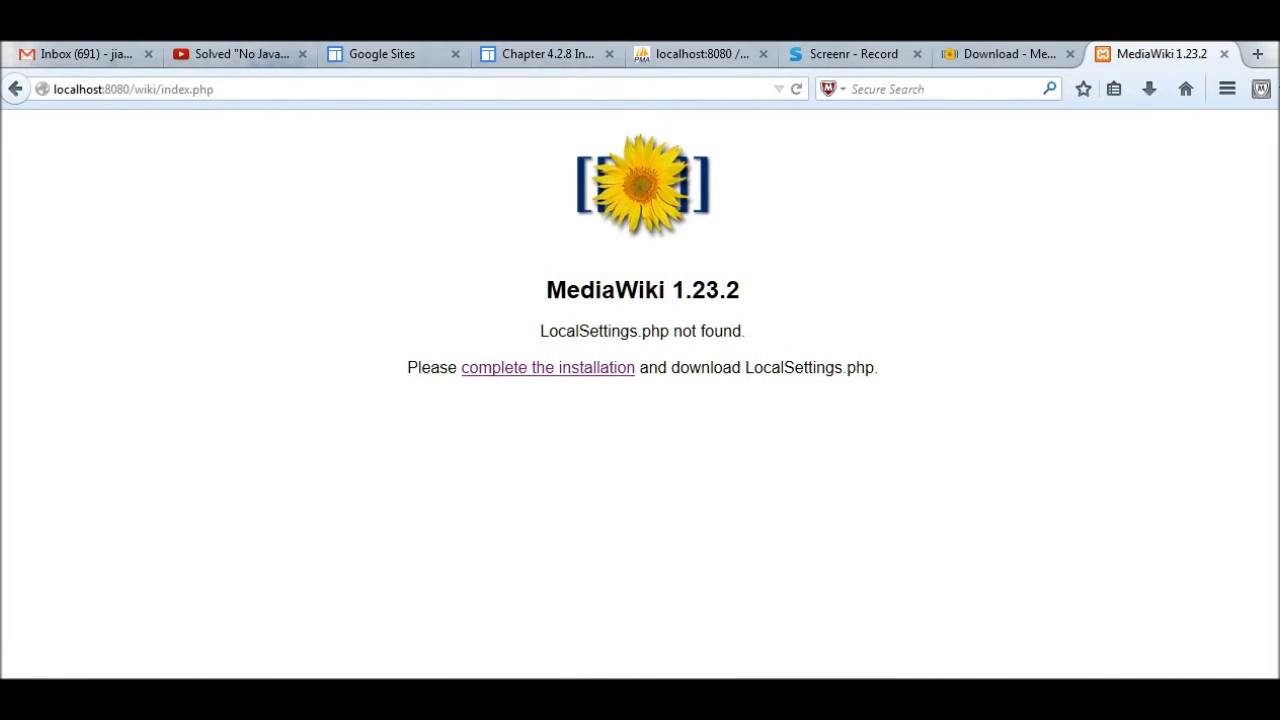
pyautogui.moveTo(456, 698)
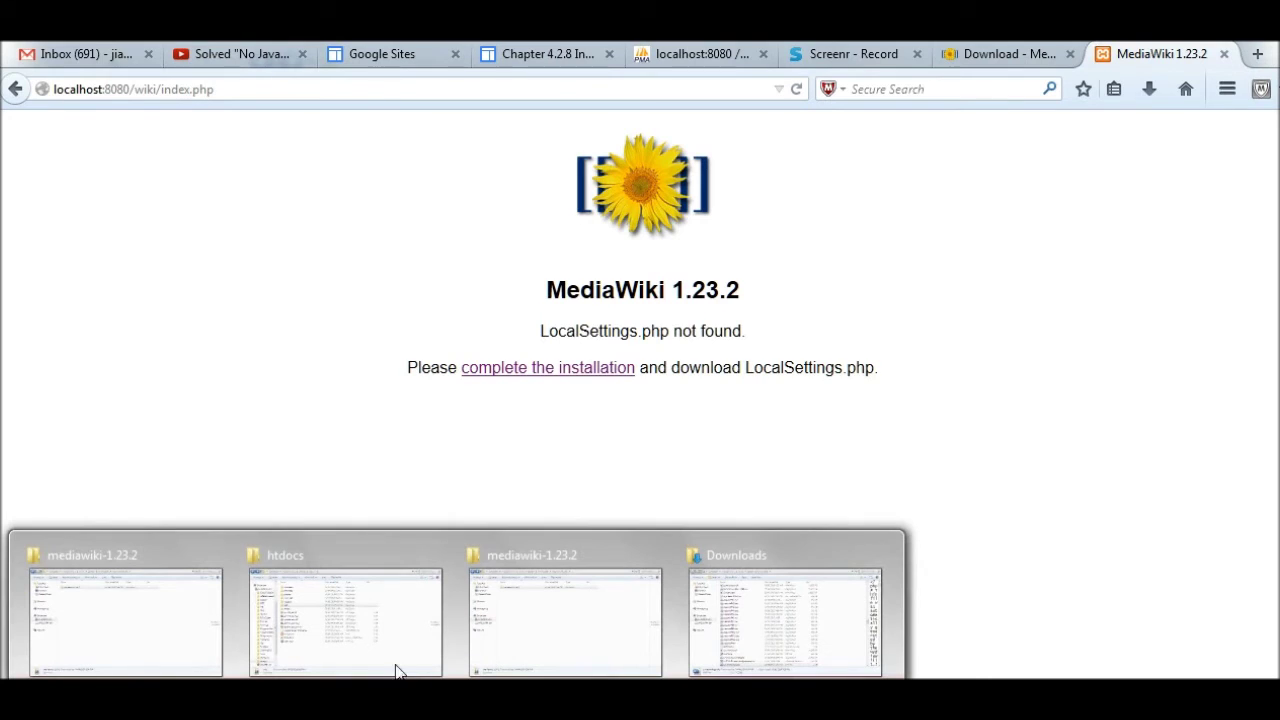
pyautogui.click(343, 571)
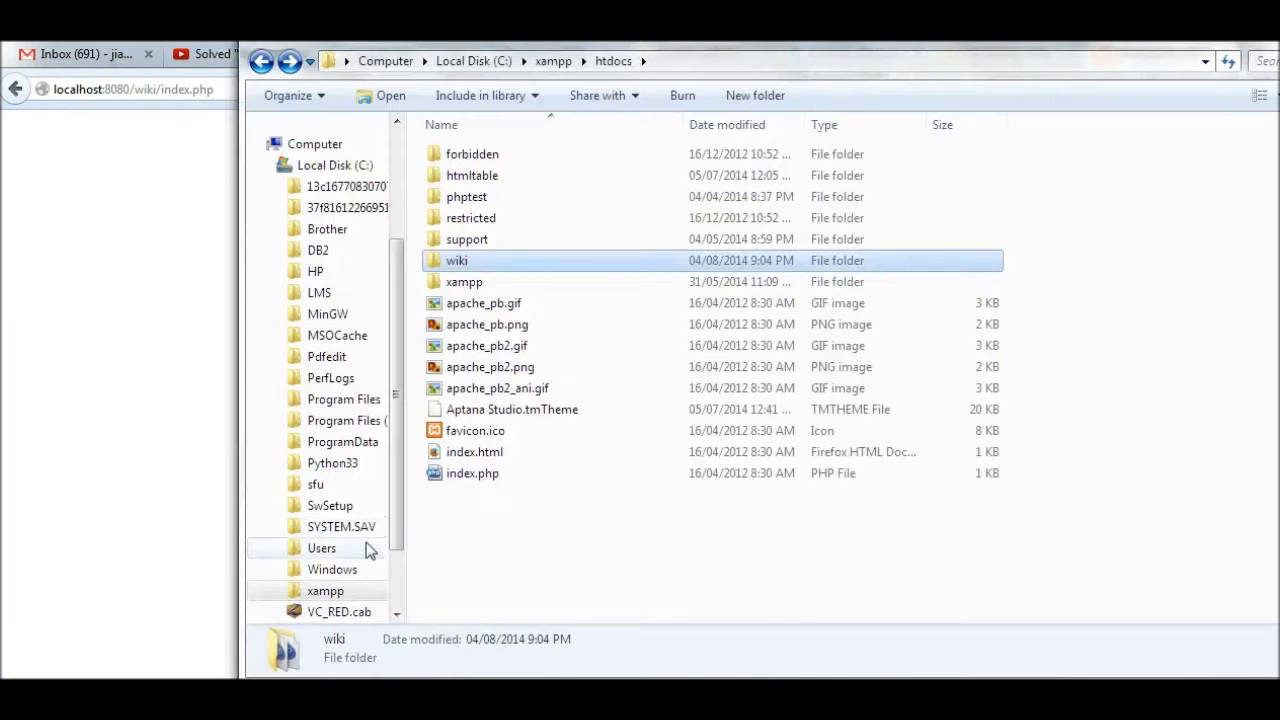
pyautogui.doubleClick(472, 267)
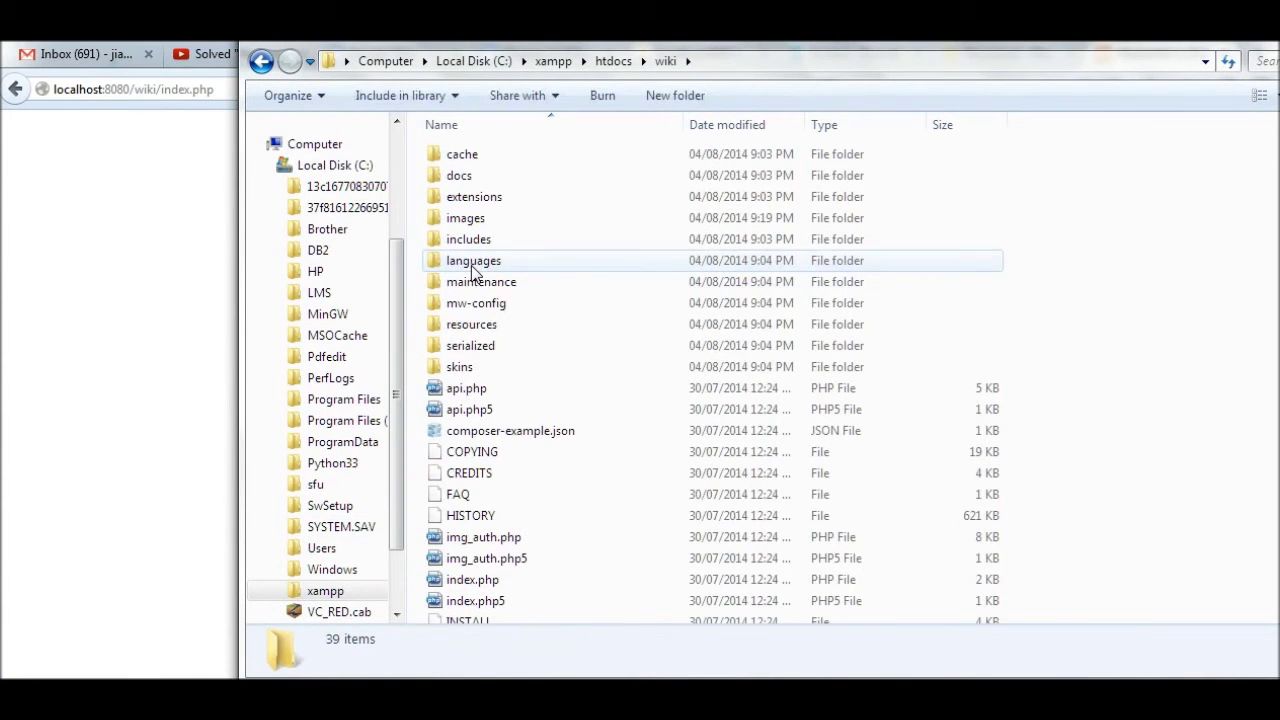
pyautogui.rightClick(583, 508)
pyautogui.click(624, 354)
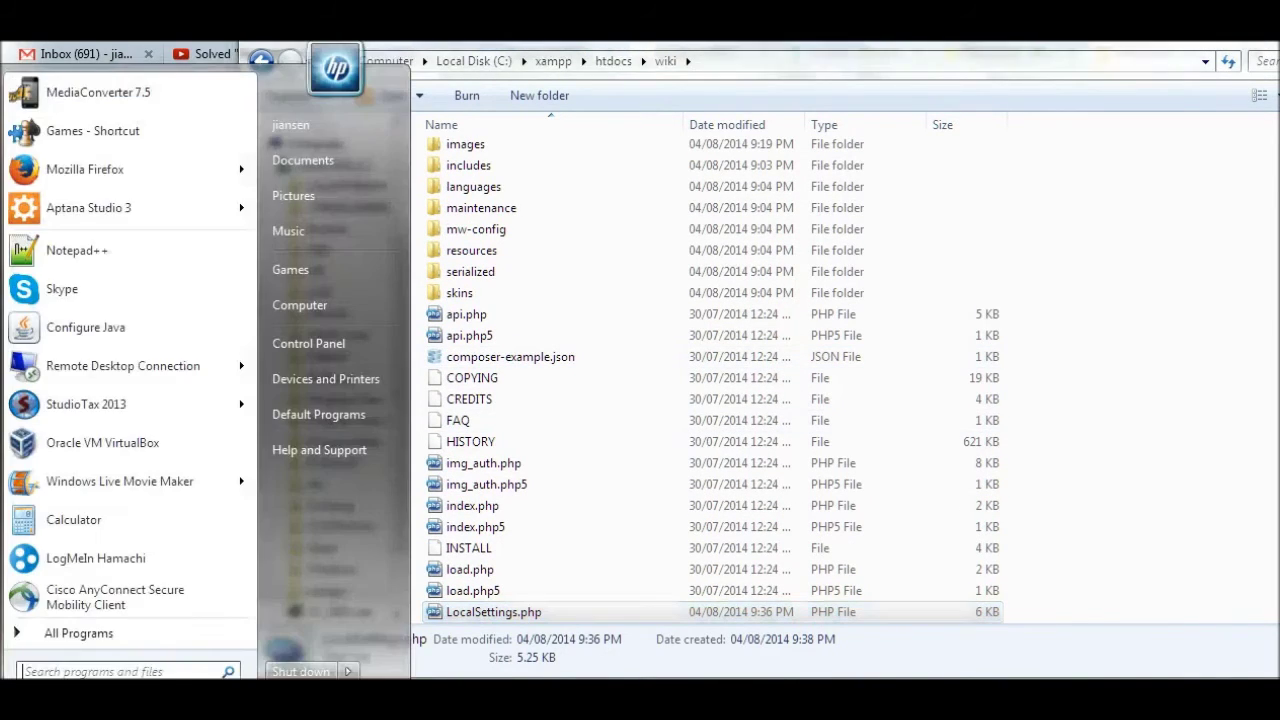
# - Go back to the wiki in Firefox and reload it with the settings file in place
pyautogui.click(472, 678)
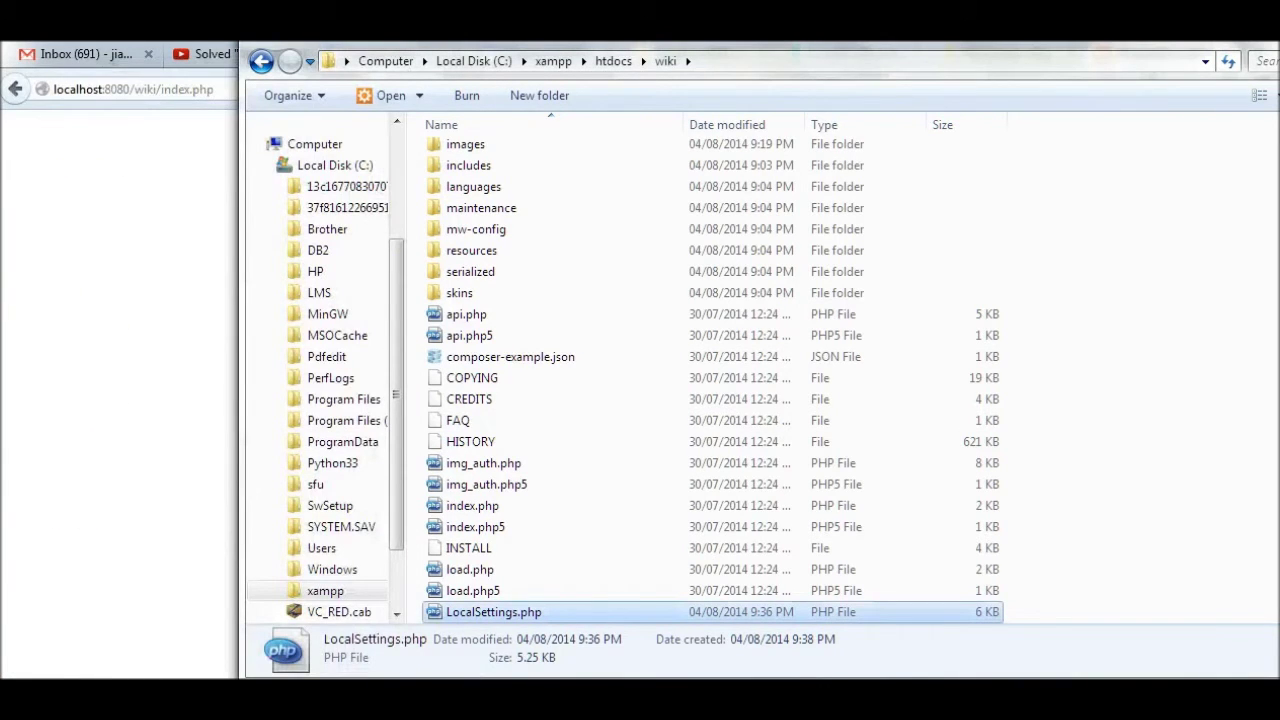
pyautogui.click(520, 650)
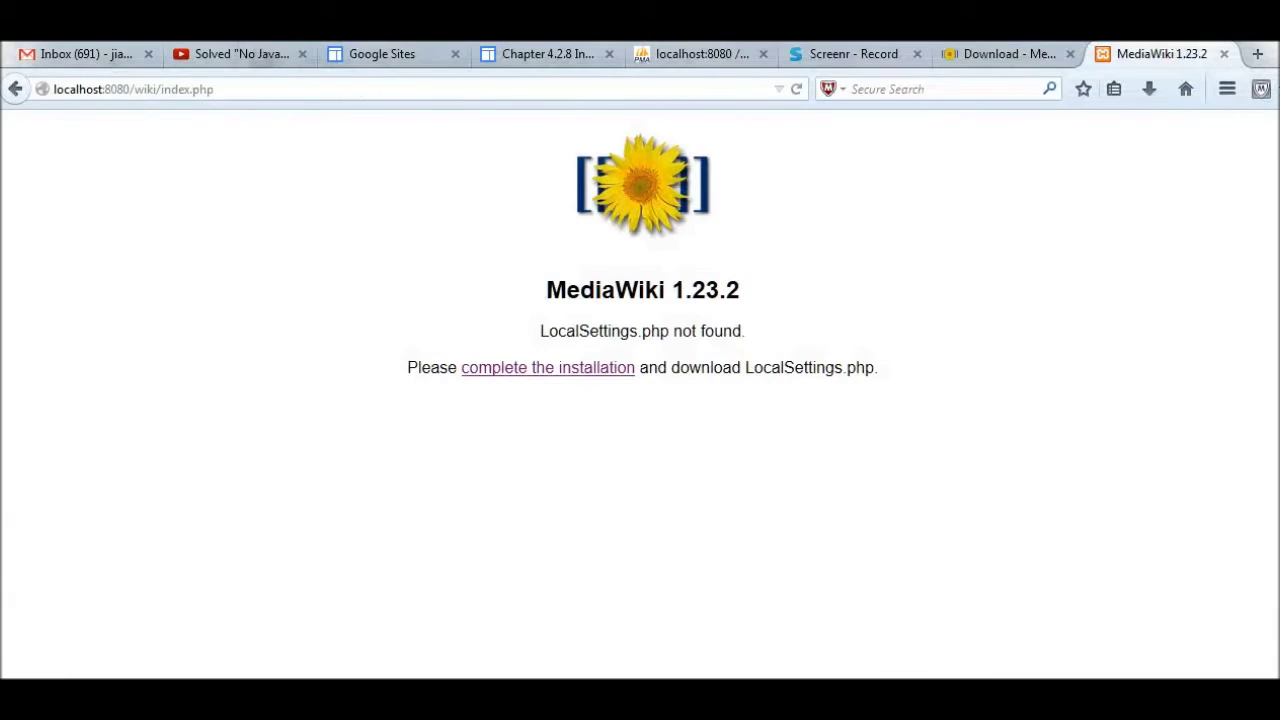
pyautogui.click(796, 92)
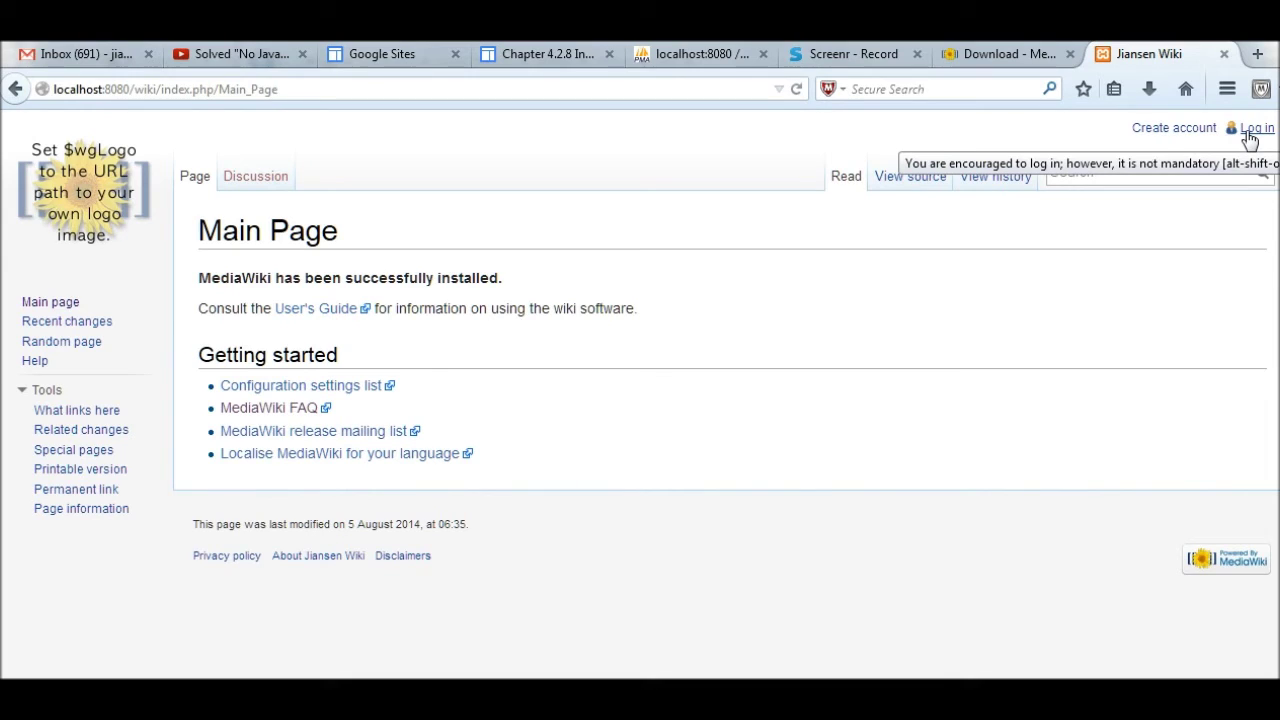
# - Open the Log in page from the top right of the Jiansen Wiki Main Page
pyautogui.click(1249, 140)
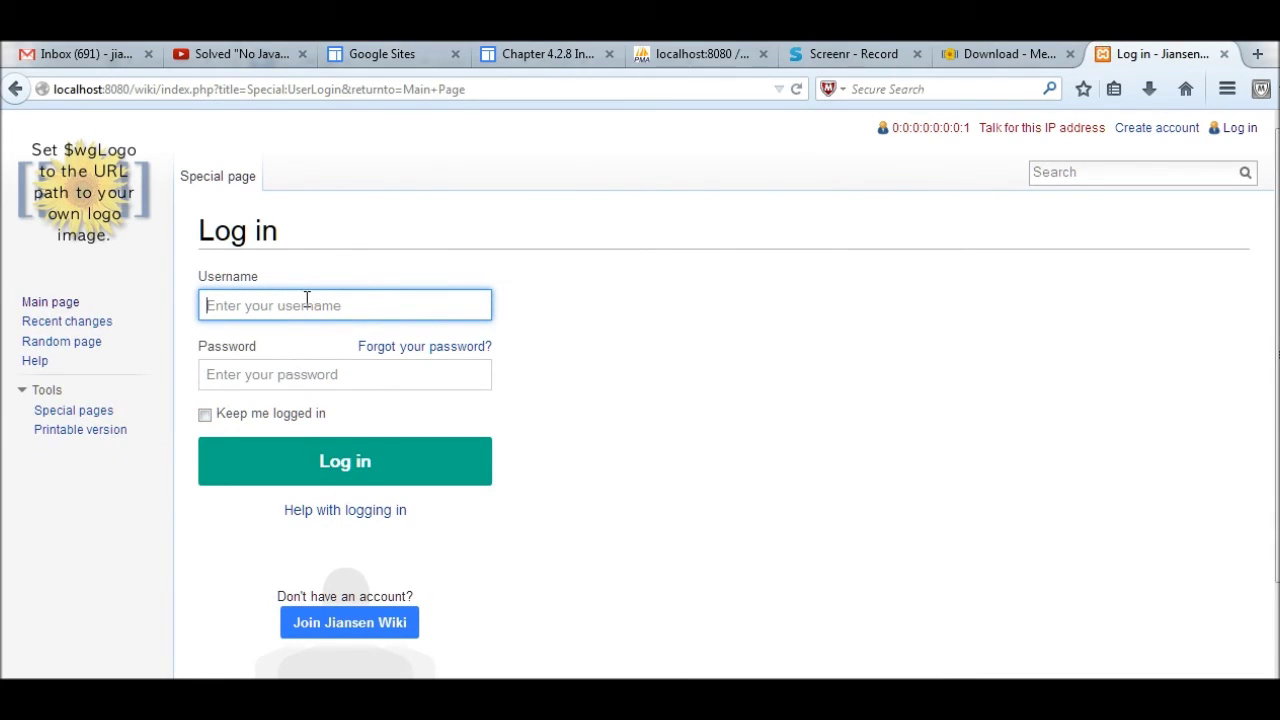
# - Log in with the administrator username and password, declining Firefox's remember-password offer
pyautogui.write('jiansen')
pyautogui.click(287, 375)
pyautogui.write('•••••••')
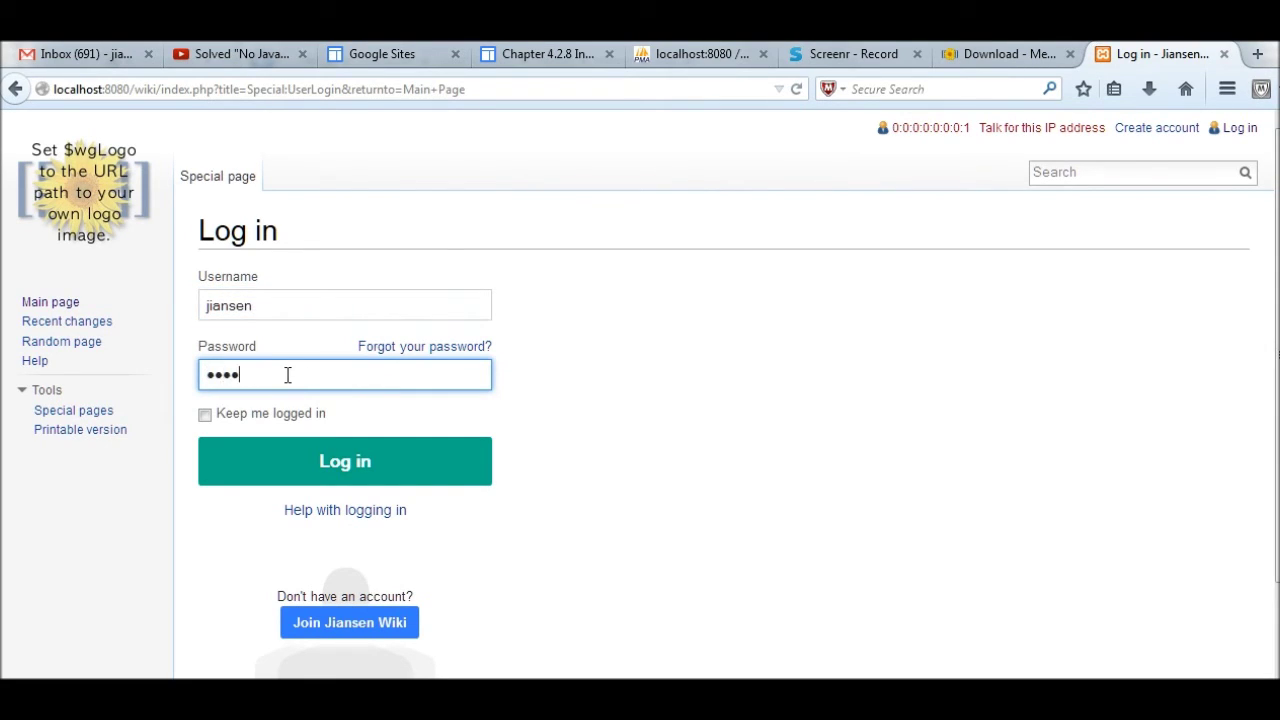
pyautogui.write('••••••')
pyautogui.press('Return')
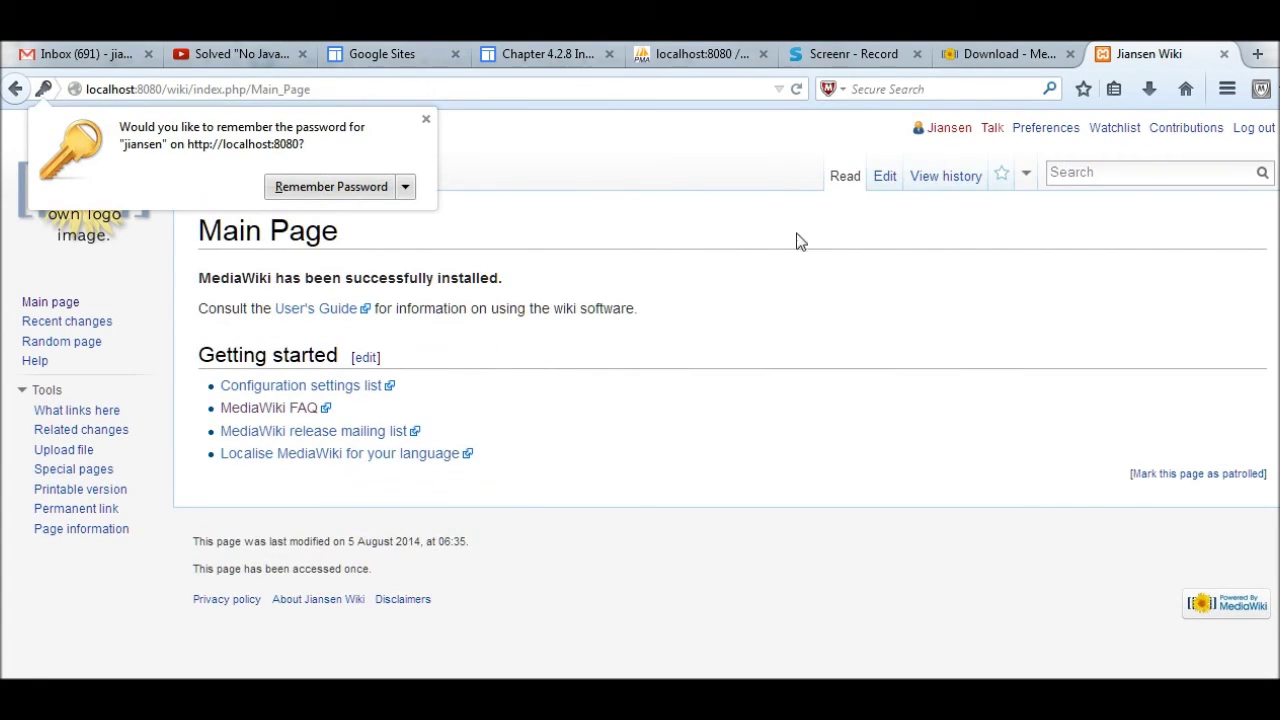
pyautogui.click(426, 120)
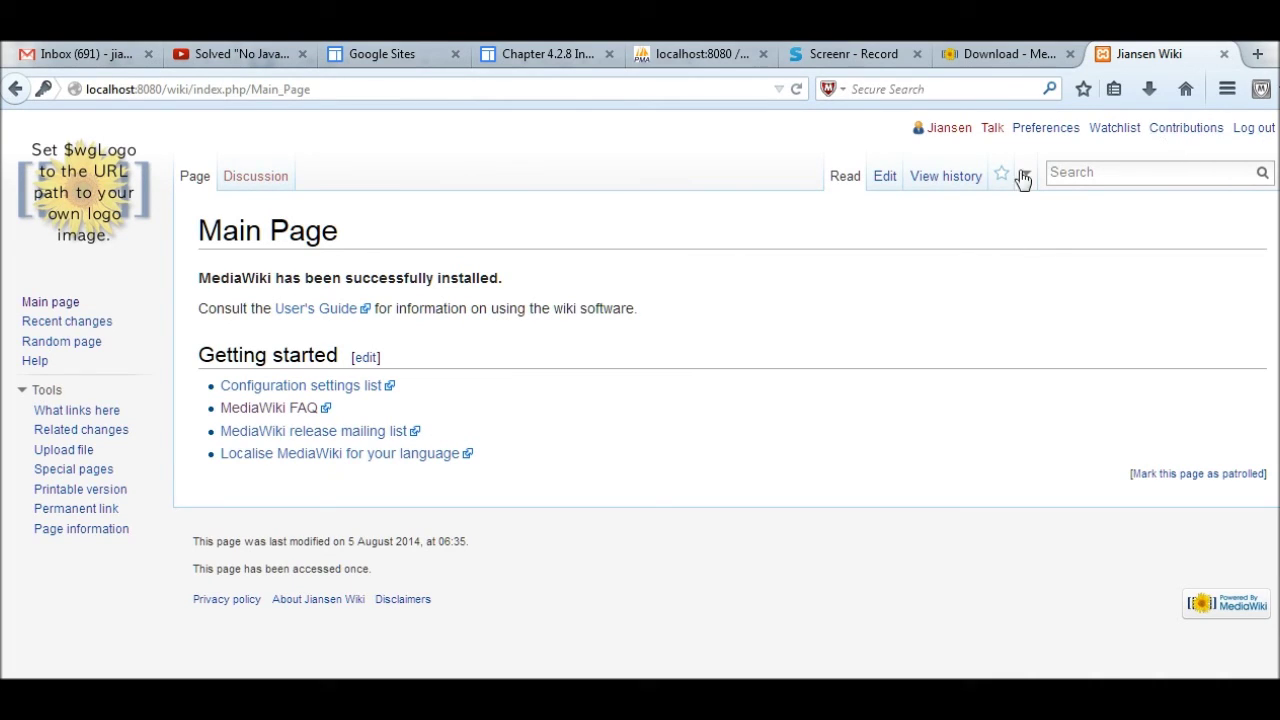
# - Check the localhost:8080 address, then open the wiki's LocalSettings.php with Edit with Notepad++
pyautogui.click(161, 90)
pyautogui.click(161, 90)
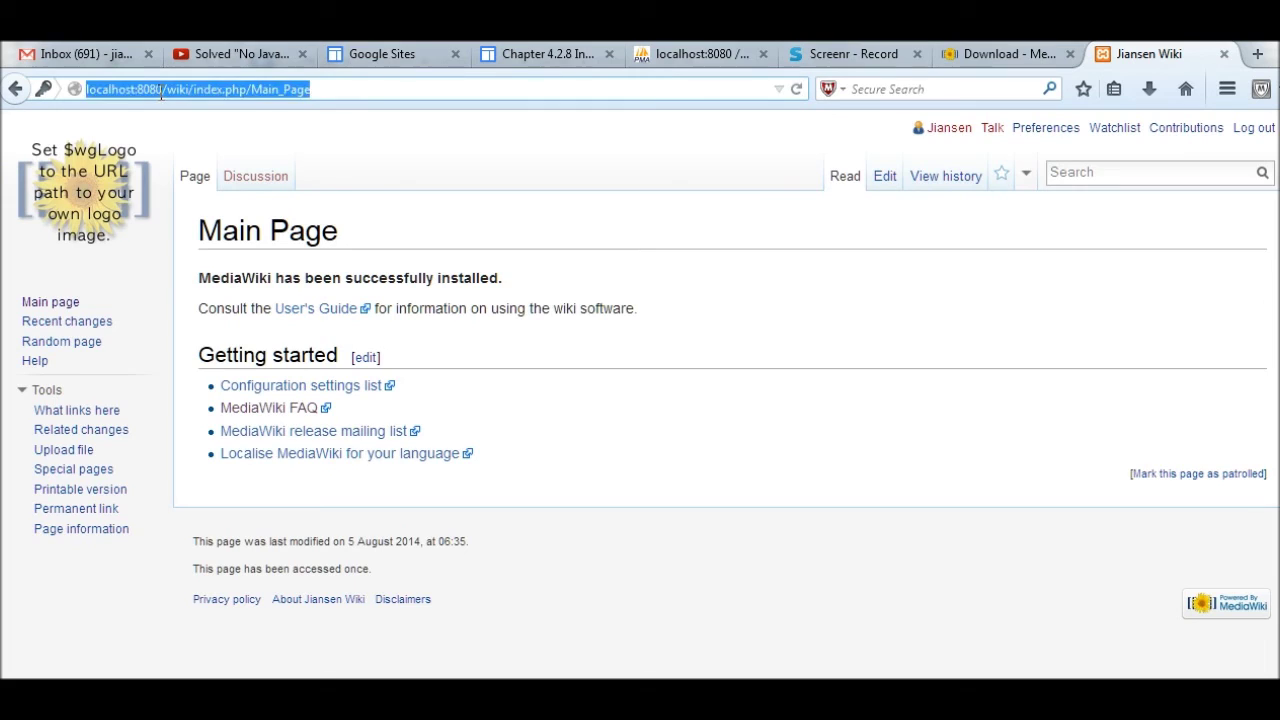
pyautogui.click(161, 90)
pyautogui.moveTo(161, 92); pyautogui.dragTo(83, 98)
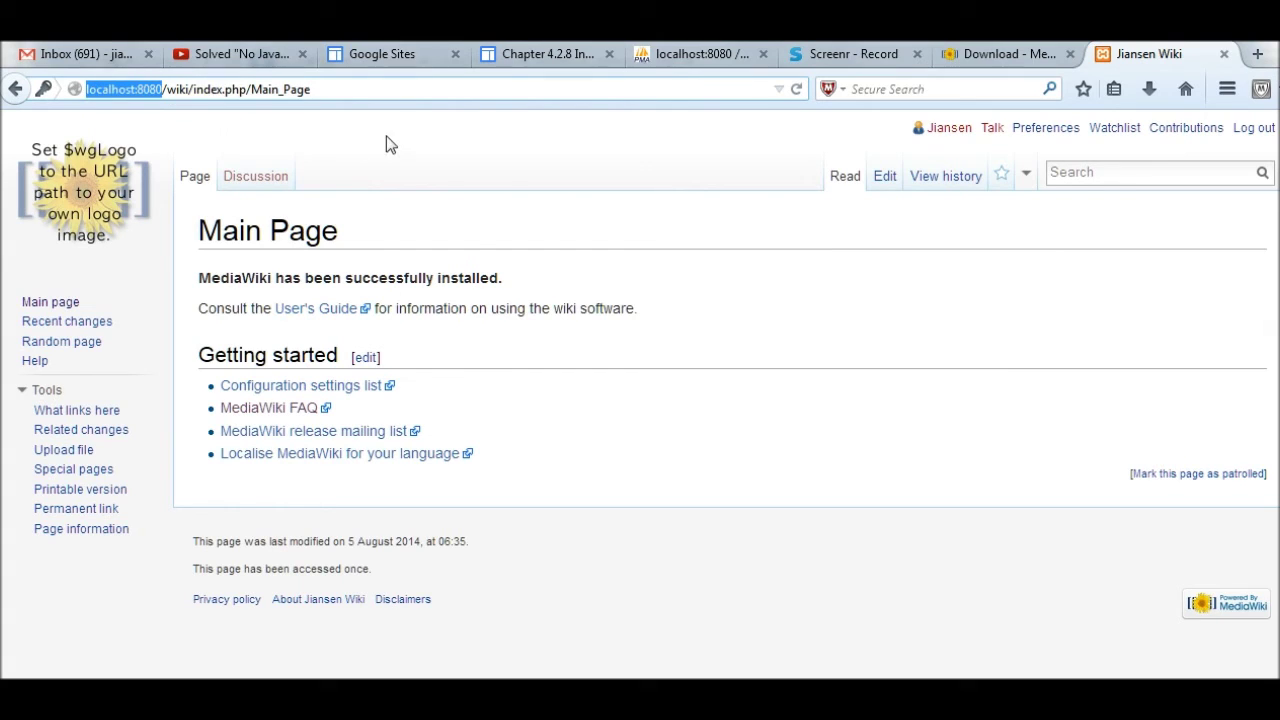
pyautogui.click(420, 149)
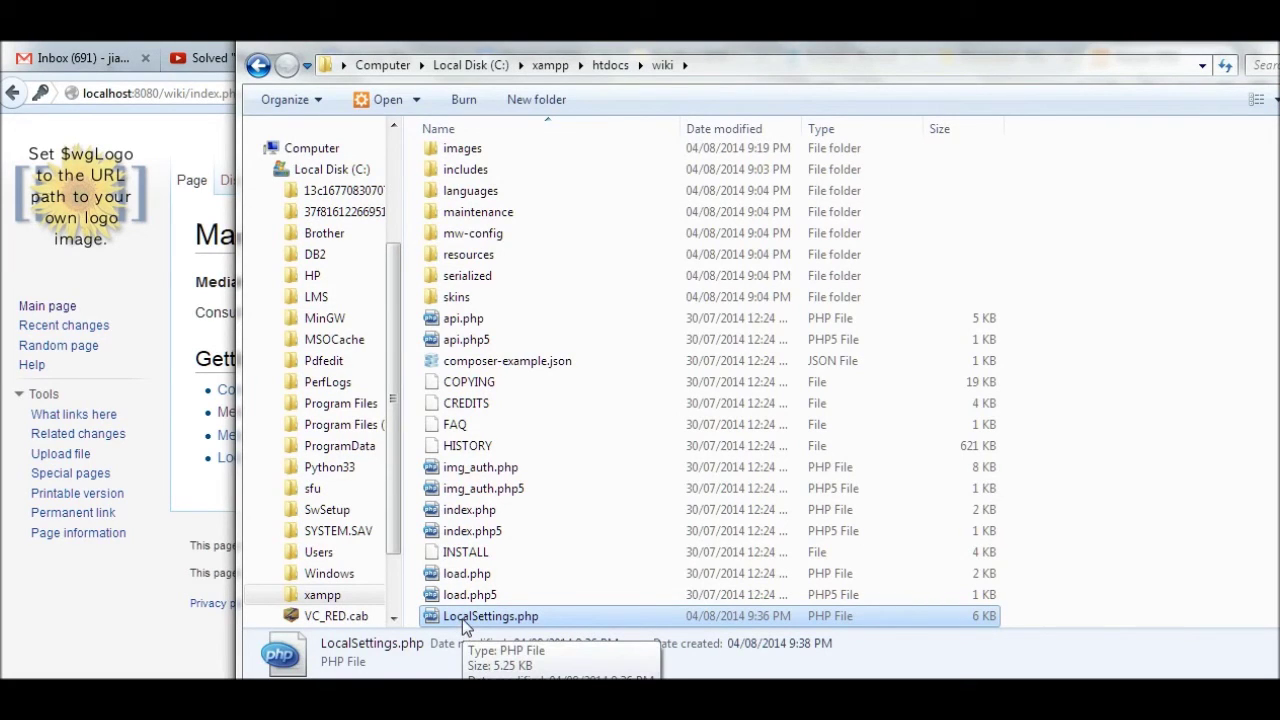
pyautogui.rightClick(462, 622)
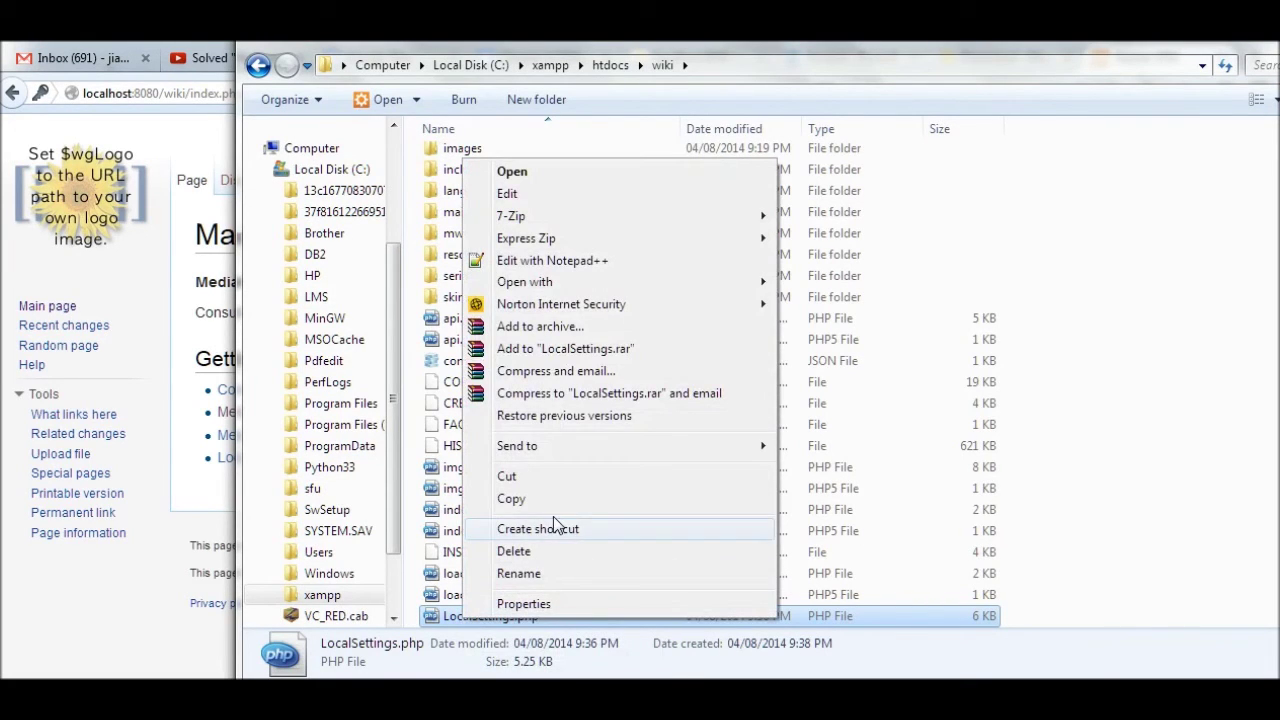
pyautogui.click(595, 262)
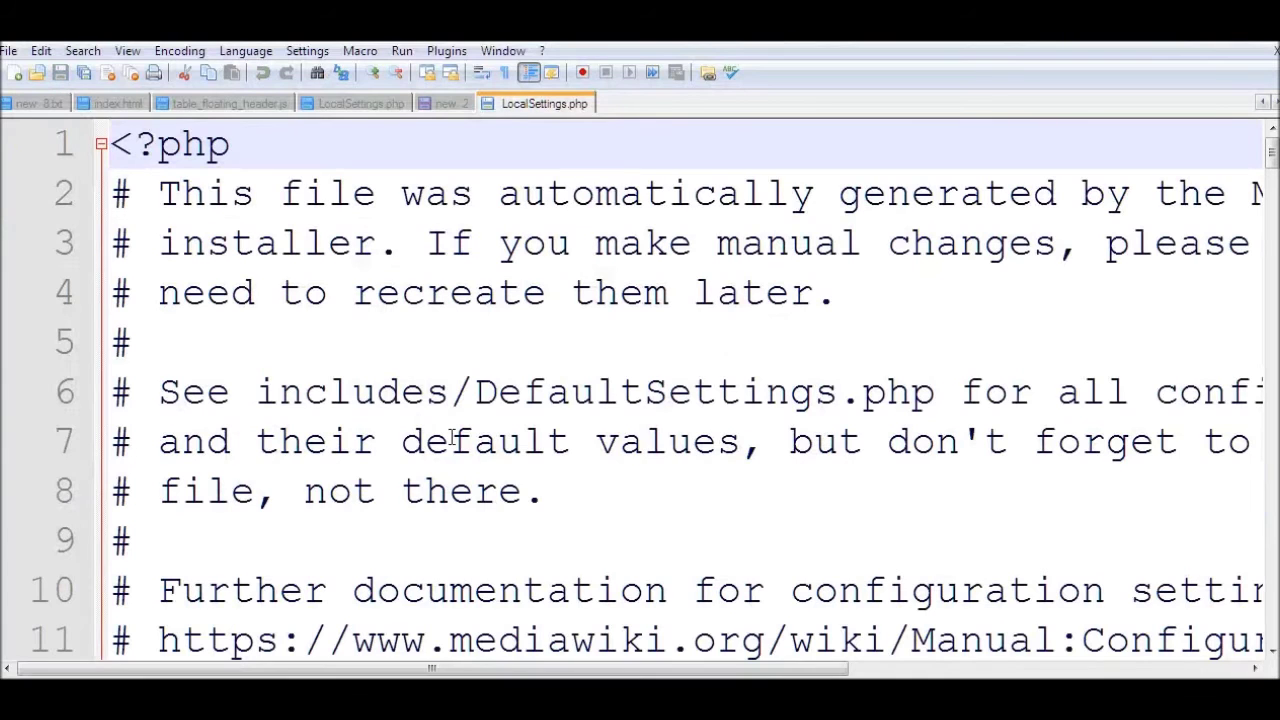
# - Scroll through LocalSettings.php, find and select the $wgLogo setting, then return to Firefox
pyautogui.scroll(-17, 118, 629)
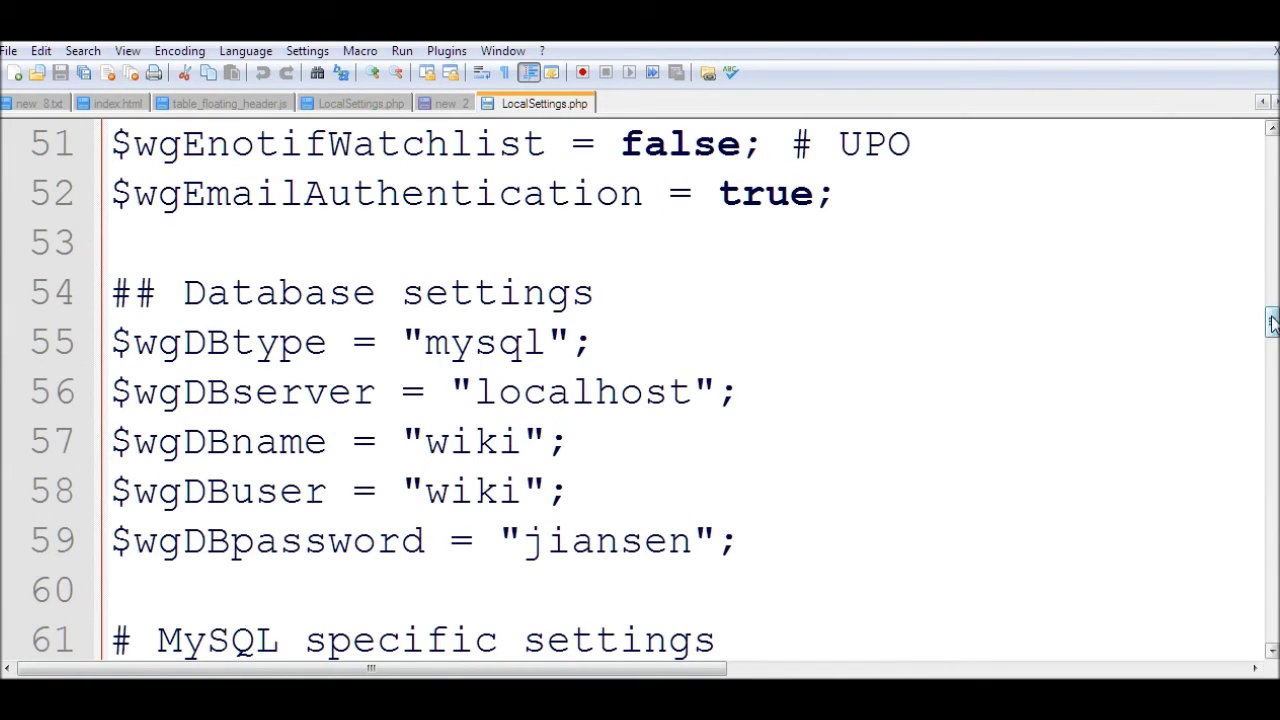
pyautogui.moveTo(1271, 322); pyautogui.dragTo(1271, 580)
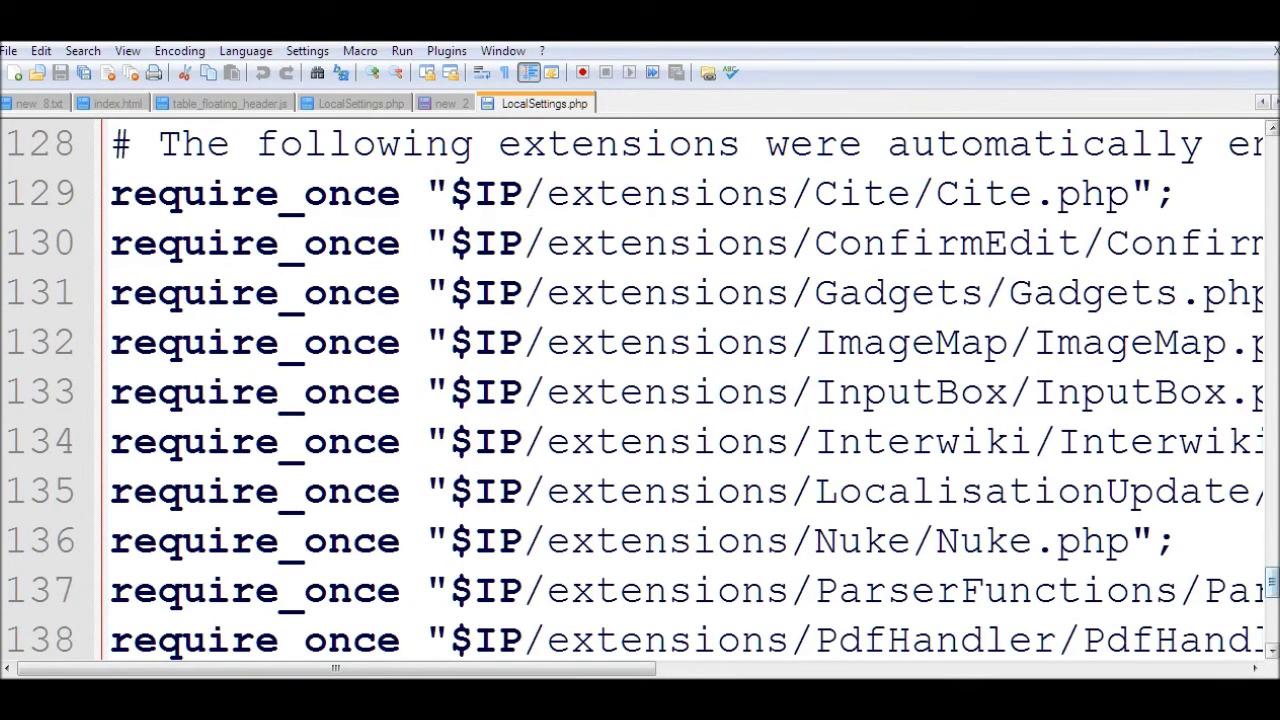
pyautogui.moveTo(1273, 584); pyautogui.dragTo(1273, 487)
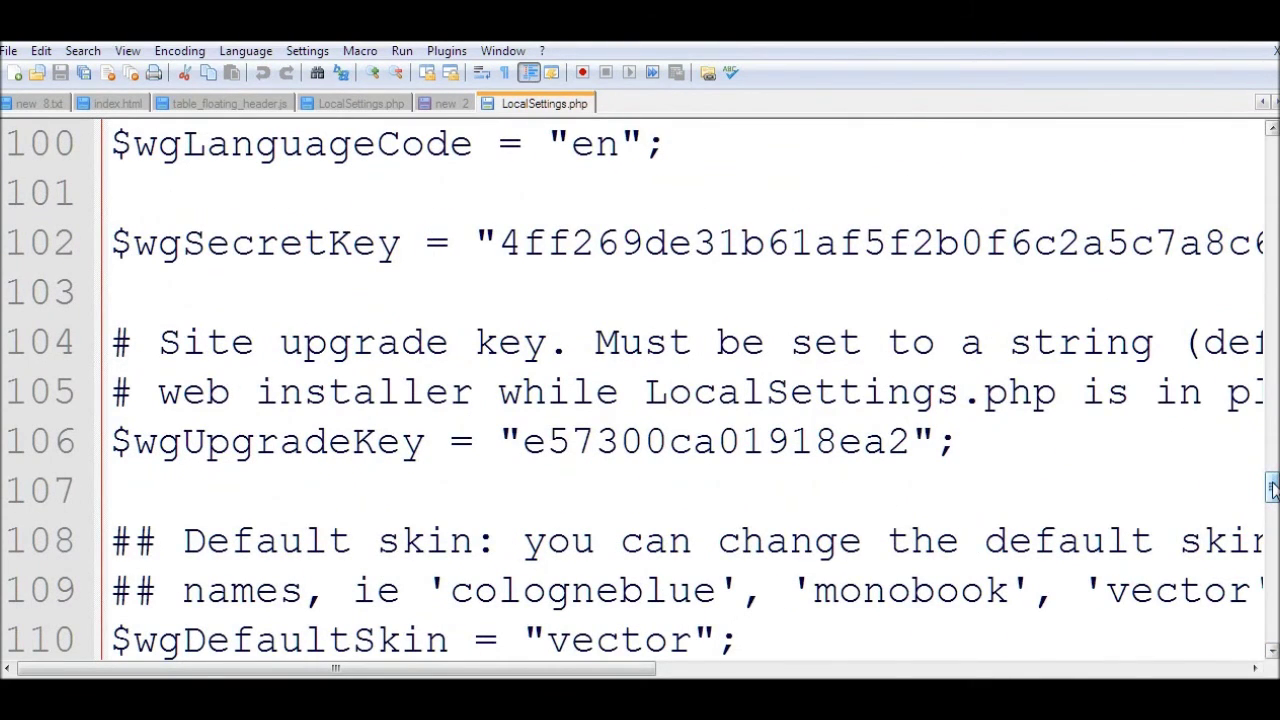
pyautogui.moveTo(1273, 487); pyautogui.dragTo(1273, 483)
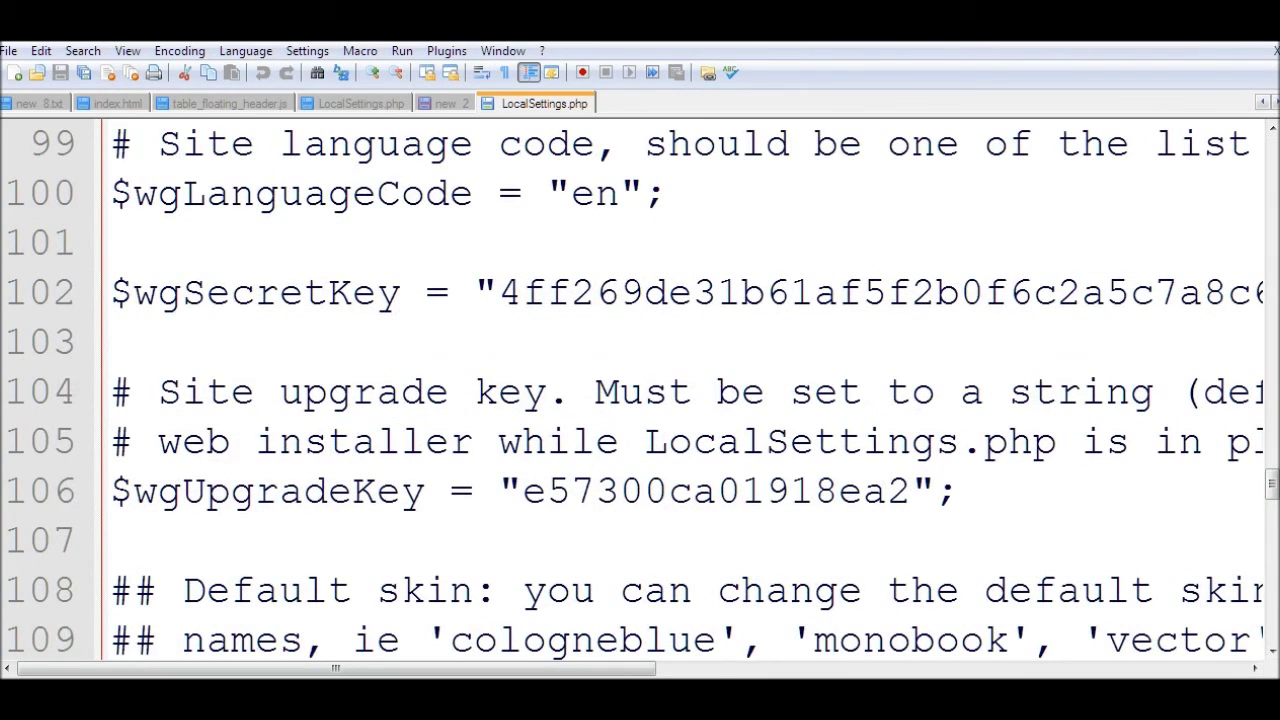
pyautogui.press('F3')
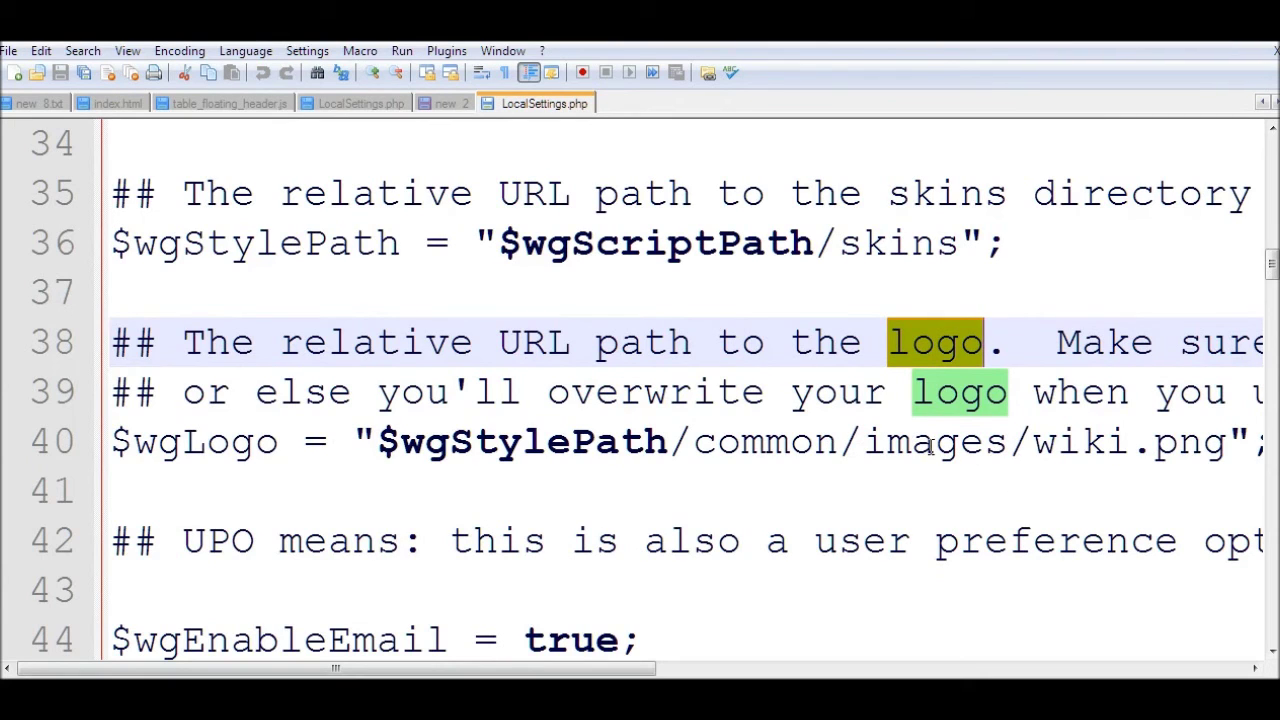
pyautogui.moveTo(866, 442); pyautogui.dragTo(960, 442)
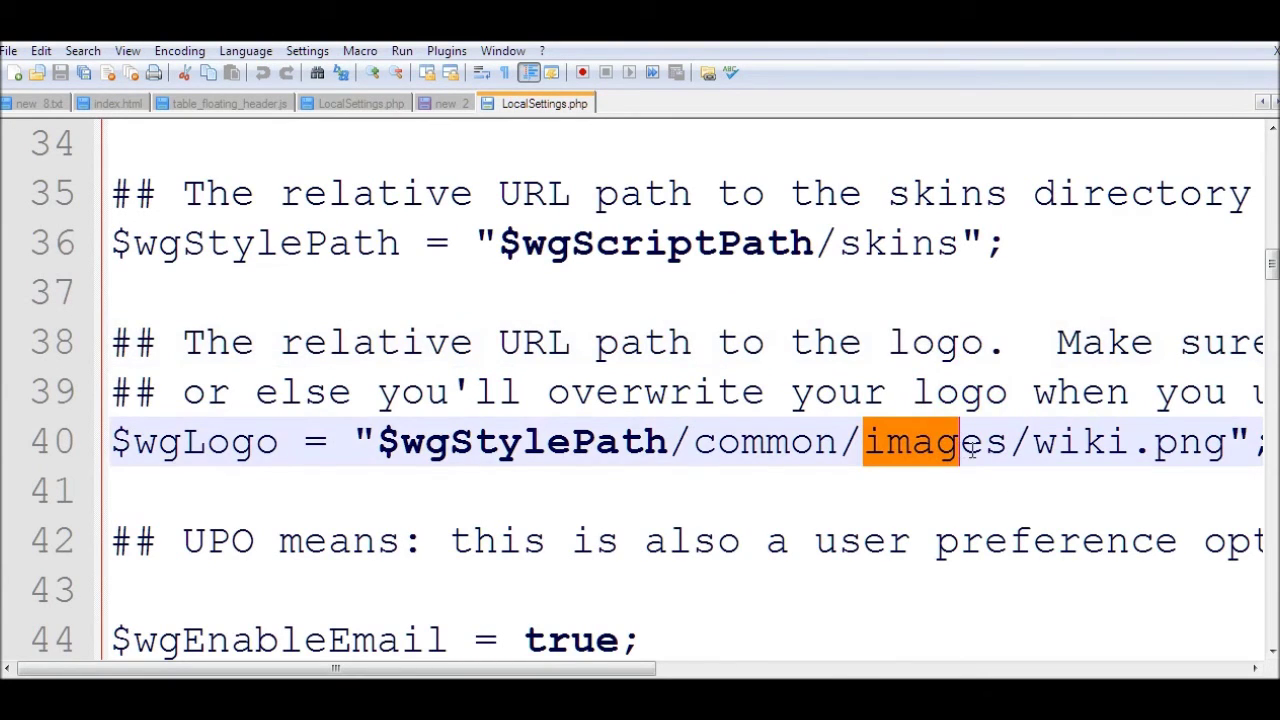
pyautogui.moveTo(280, 442); pyautogui.dragTo(133, 442)
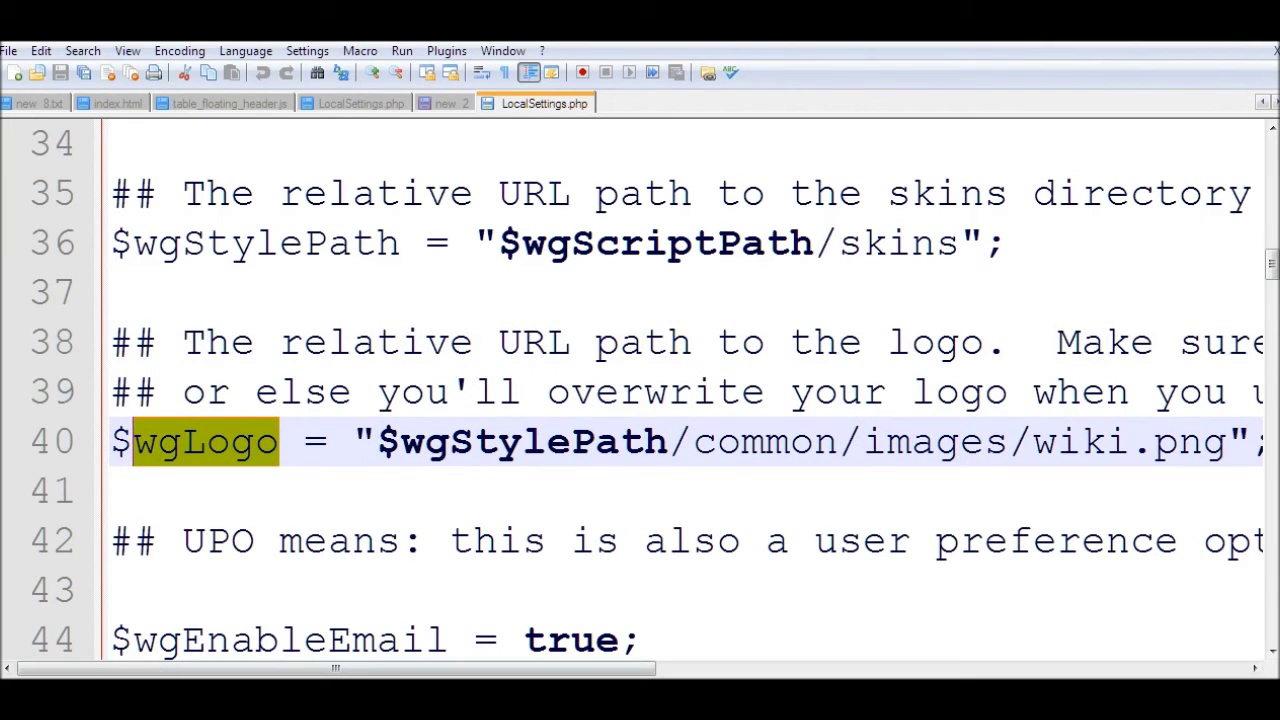
pyautogui.hotkey('alt', 'Tab')
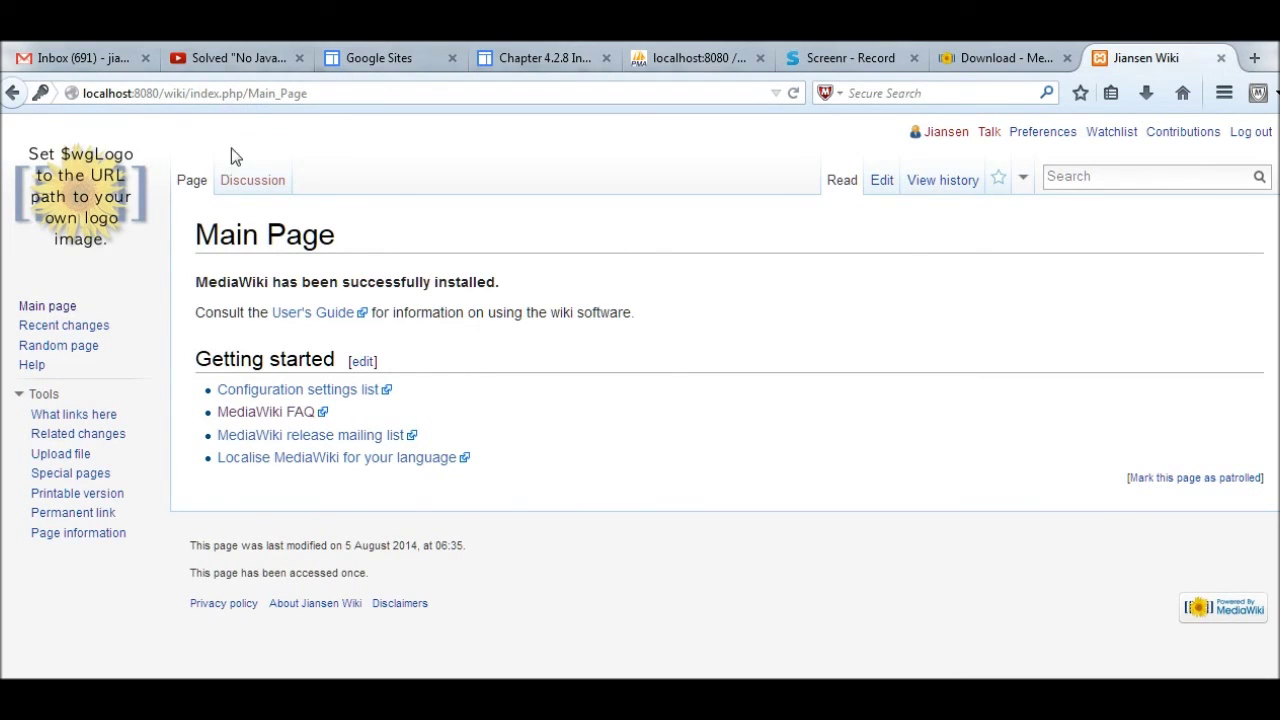
# - Copy the MediaWiki:Sidebar edit address from the 'new 2' notes, then return to the wiki Main Page
pyautogui.hotkey('alt', 'Tab')
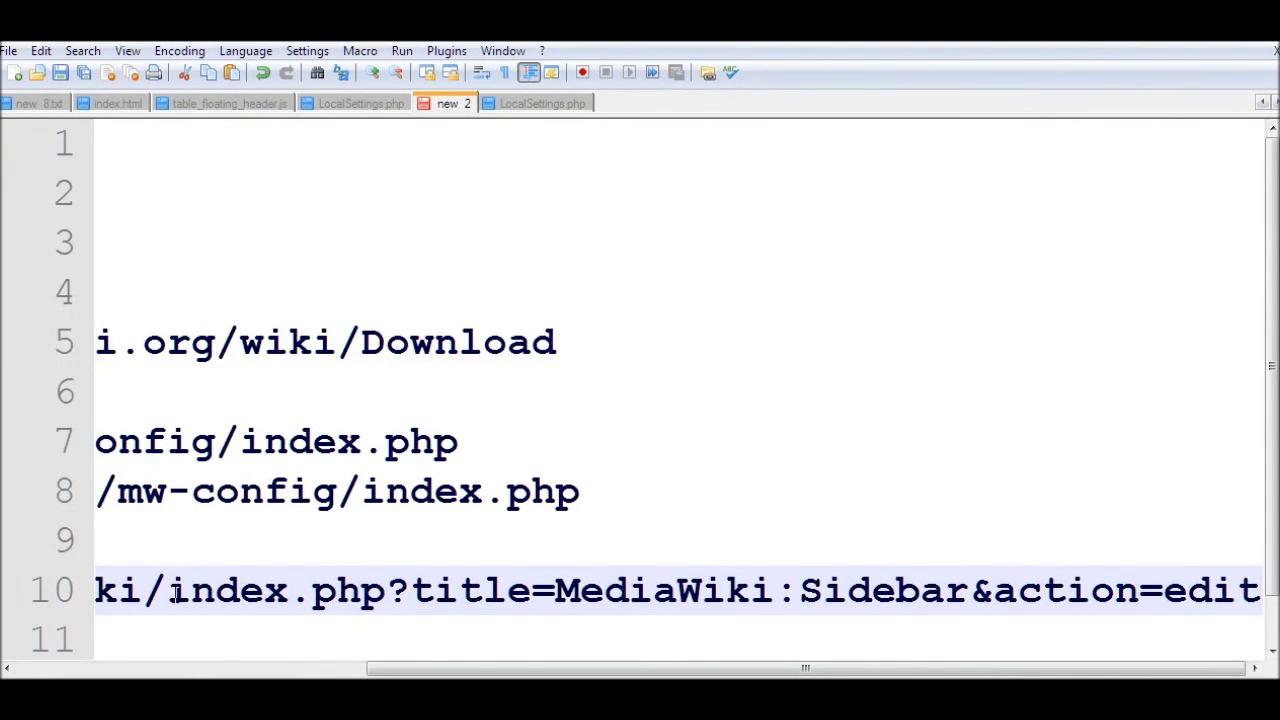
pyautogui.moveTo(168, 595); pyautogui.dragTo(1248, 590)
pyautogui.hotkey('ctrl', 'c')
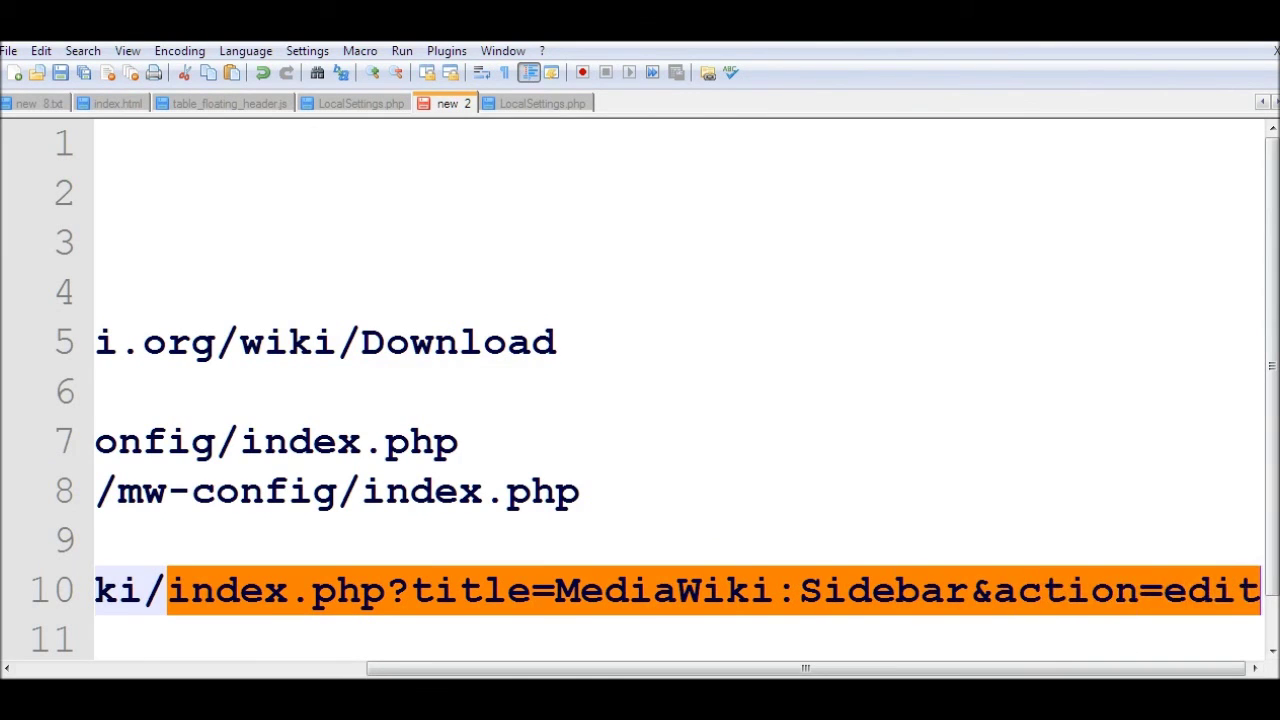
pyautogui.rightClick(1177, 590)
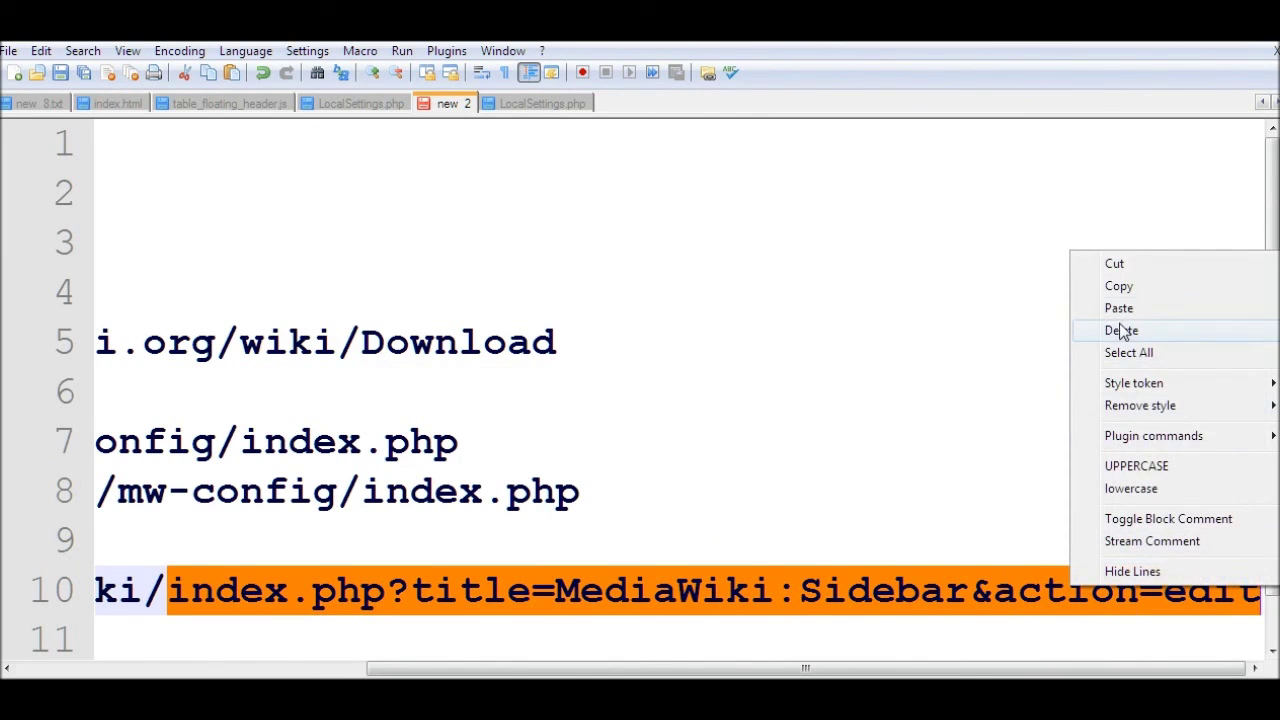
pyautogui.click(1124, 289)
pyautogui.hotkey('alt', 'Tab')
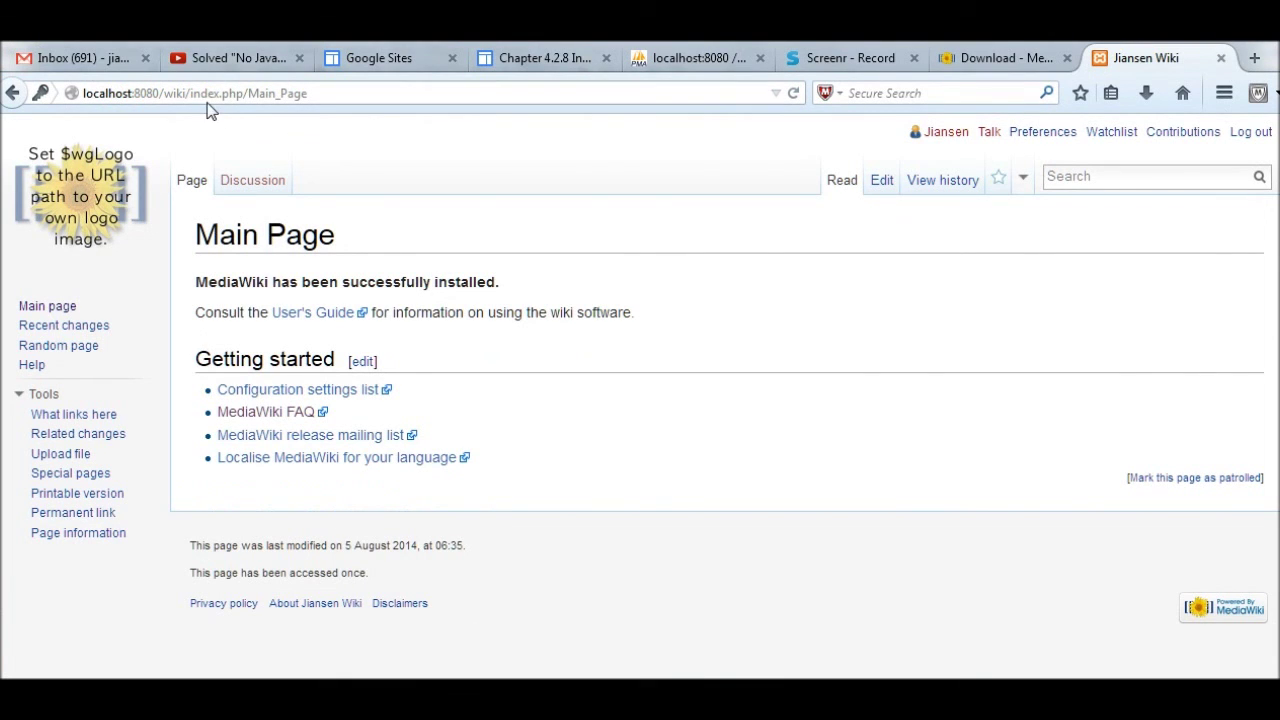
# - Load index.php?title=MediaWiki:Sidebar&action=edit to open the sidebar's default entries for editing
pyautogui.click(358, 97)
pyautogui.click(358, 97)
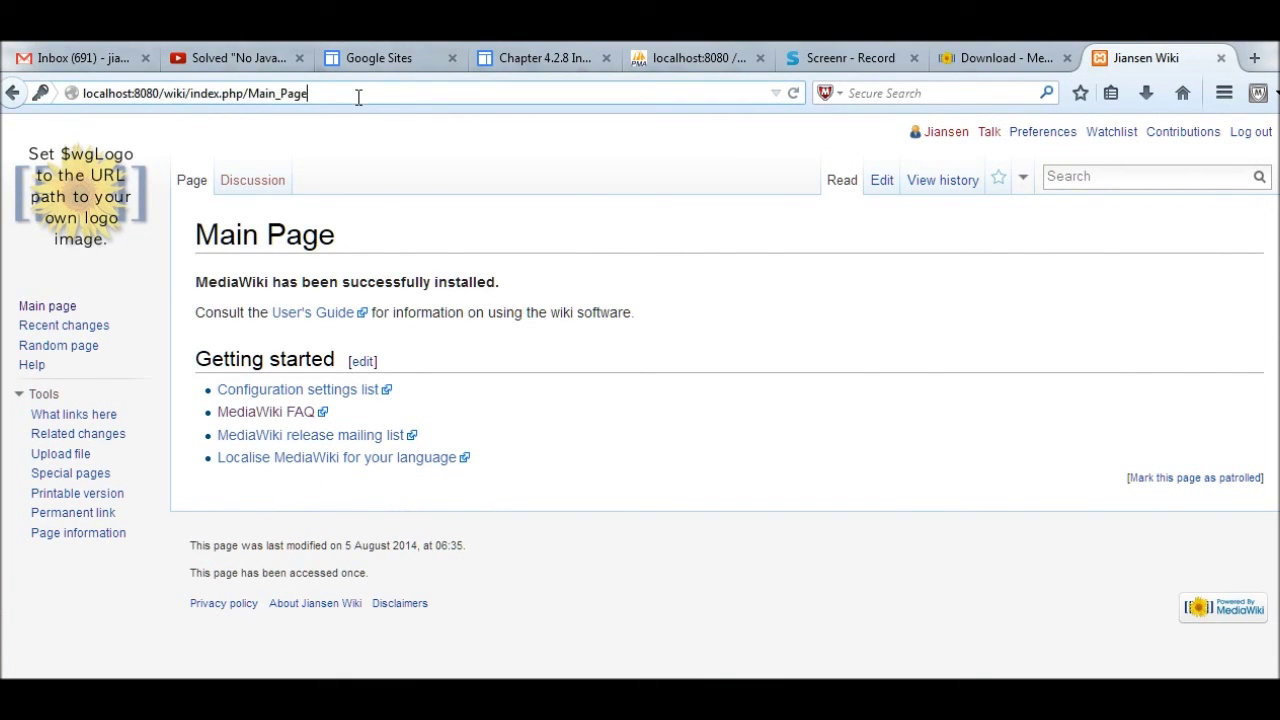
pyautogui.press('BackSpace')
pyautogui.press('BackSpace')
pyautogui.press('BackSpace')
pyautogui.press('BackSpace')
pyautogui.press('BackSpace')
pyautogui.press('BackSpace')
pyautogui.press('BackSpace')
pyautogui.press('BackSpace')
pyautogui.press('BackSpace')
pyautogui.press('BackSpace')
pyautogui.press('BackSpace')
pyautogui.press('BackSpace')
pyautogui.press('BackSpace')
pyautogui.press('BackSpace')
pyautogui.press('BackSpace')
pyautogui.press('BackSpace')
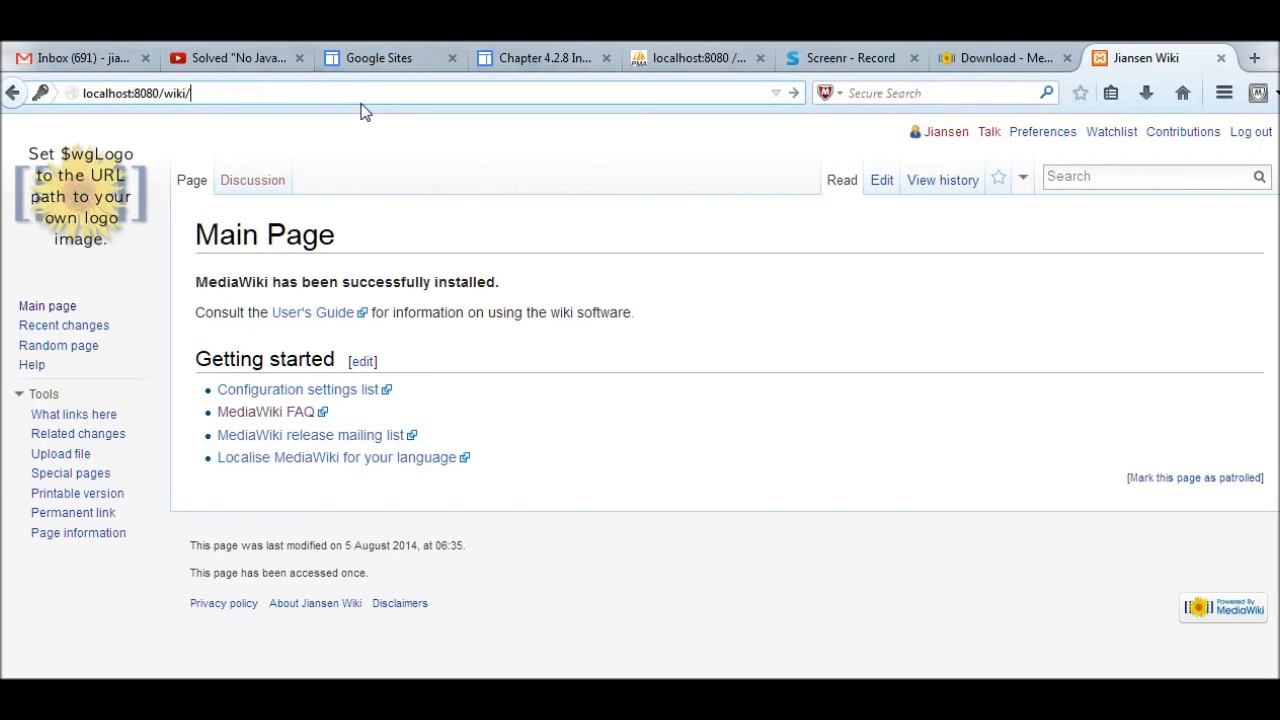
pyautogui.hotkey('ctrl', 'v')
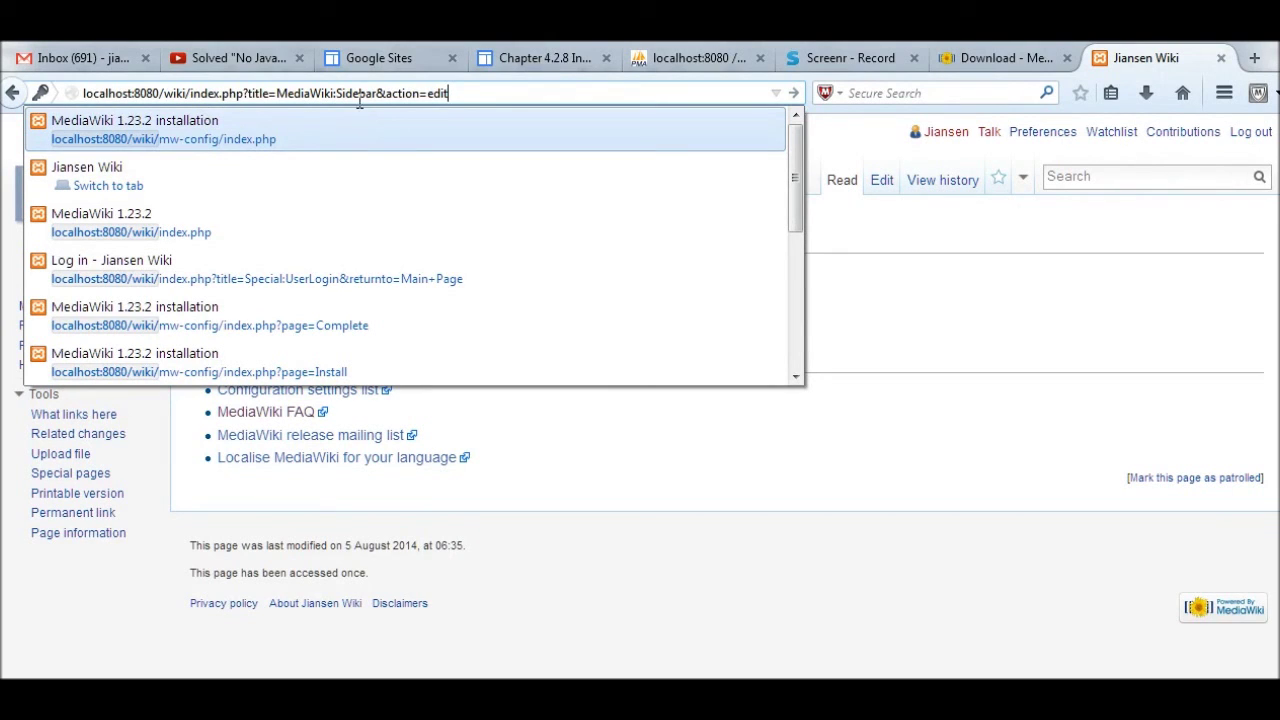
pyautogui.press('Escape')
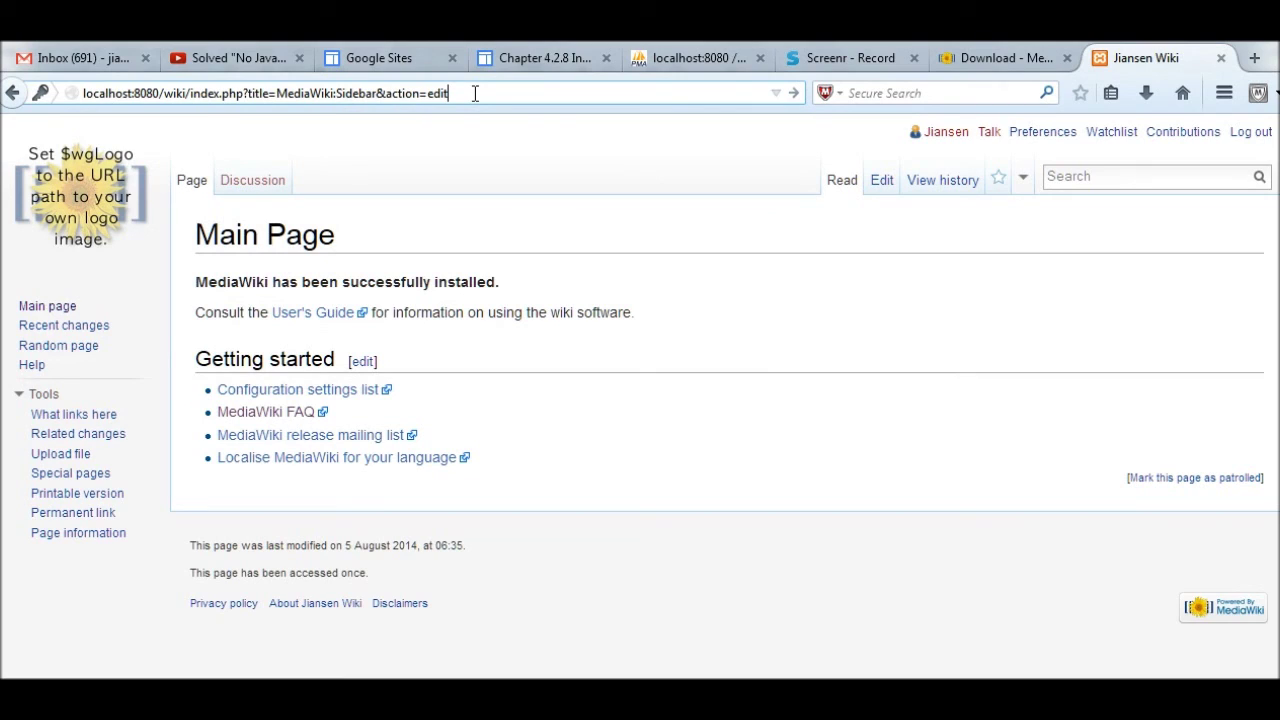
pyautogui.press('Return')
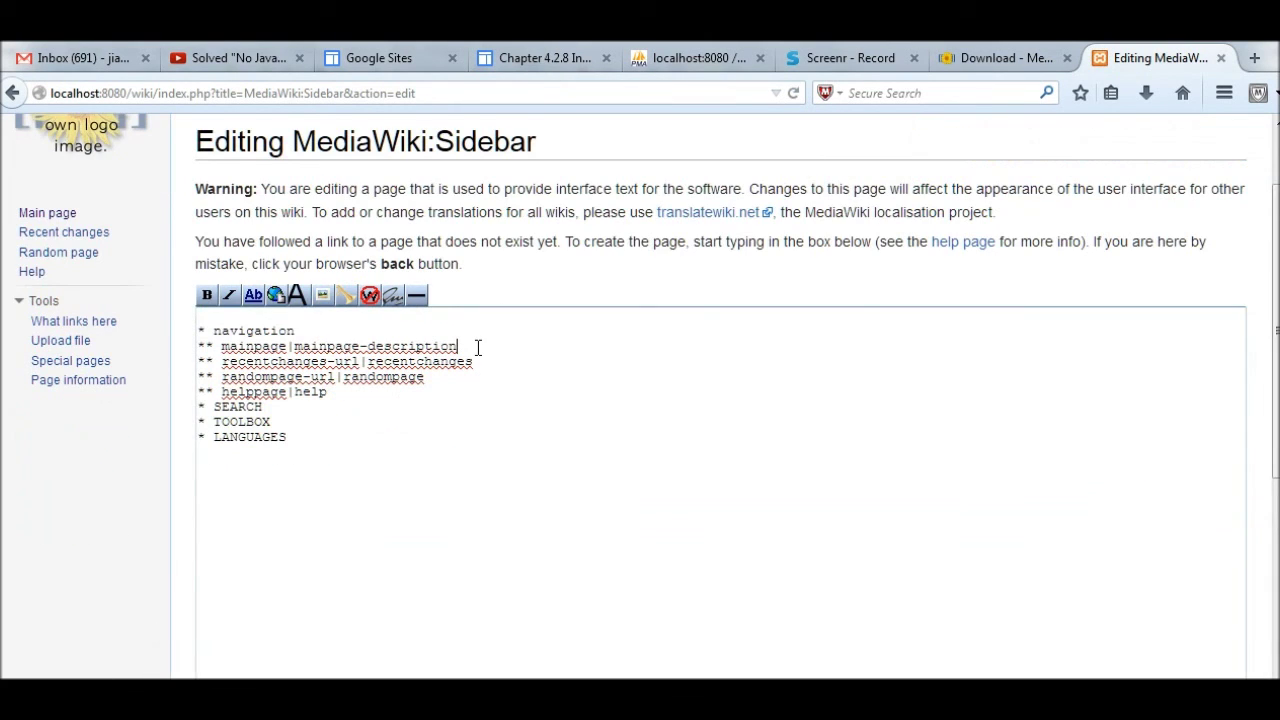
pyautogui.click(478, 347)
# - Add a '** Jiansen Wiki|Jiansen Wiki' line below the mainpage entry and save the sidebar
pyautogui.press('Return')
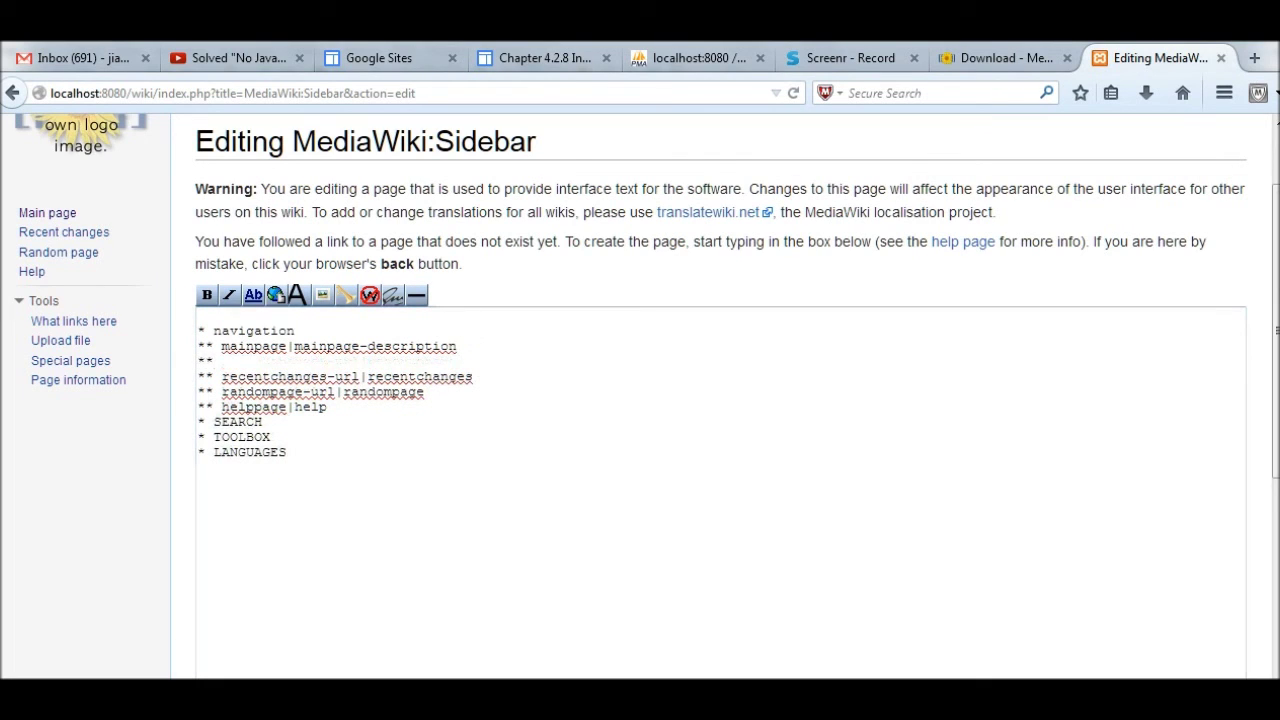
pyautogui.write('**')
pyautogui.write('Jiansen Wiki|Jiansen Wiki')
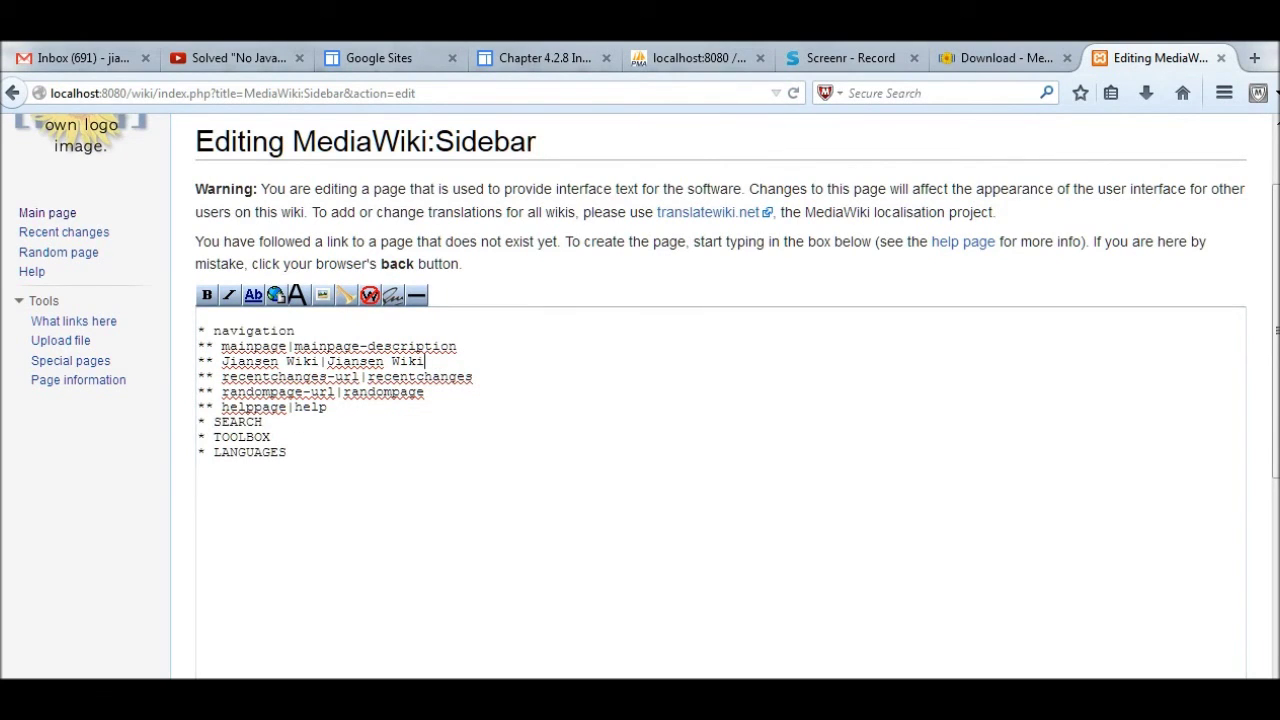
pyautogui.scroll(-5, 248, 630)
pyautogui.click(250, 614)
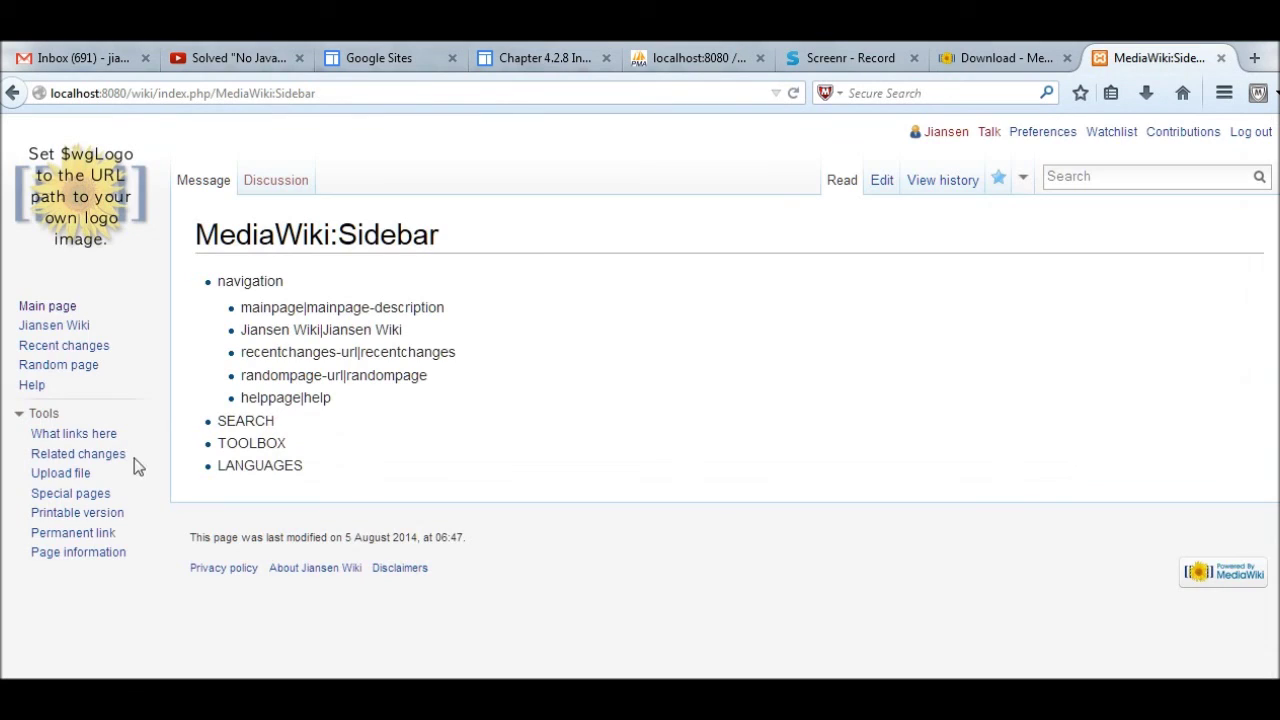
# - Follow the new Jiansen Wiki sidebar link to its still-empty page
pyautogui.click(54, 330)
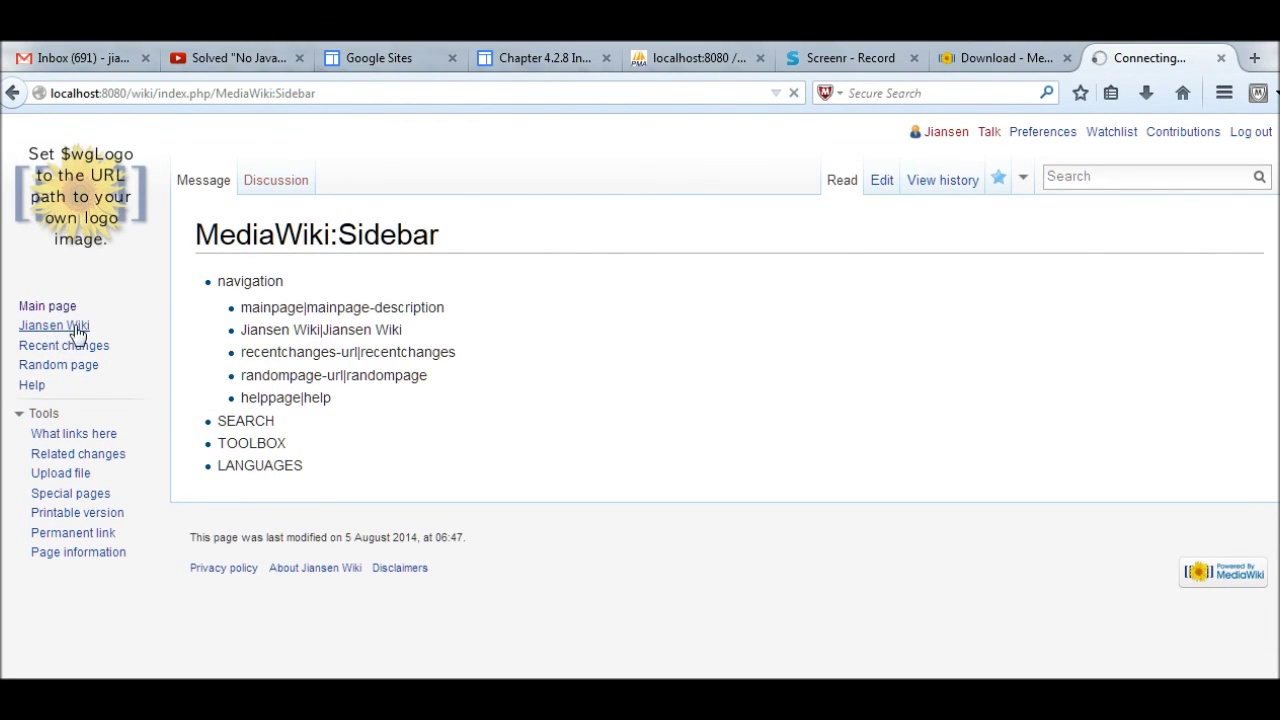